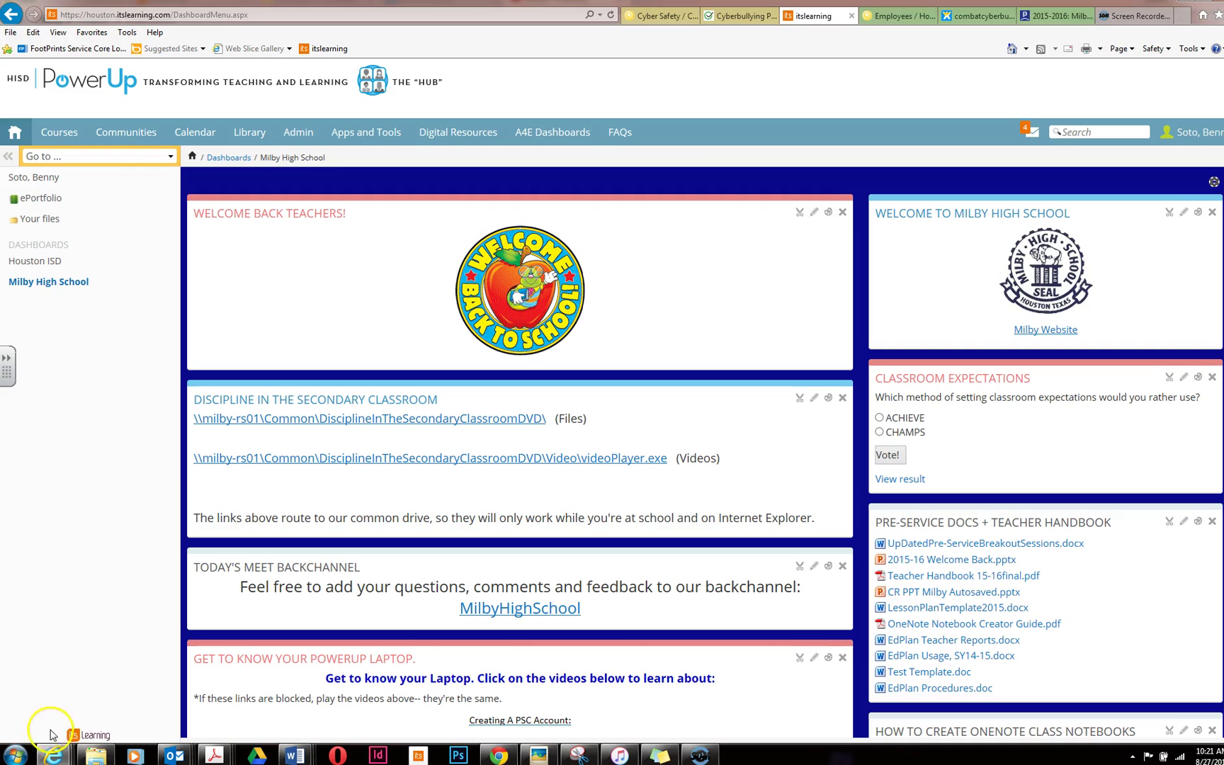
# - Open the Secondary Curriculum Resources -- Milby course from the course list
pyautogui.click(62, 132)
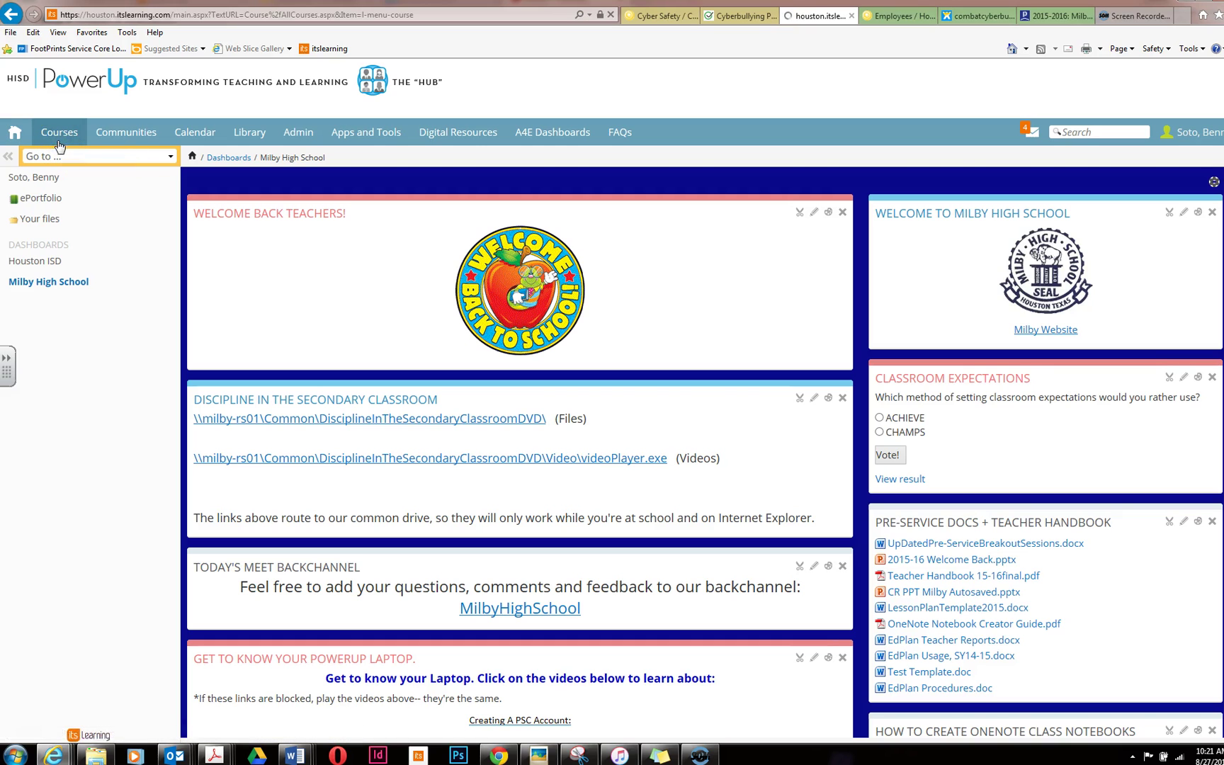
pyautogui.scroll(-7, 116, 468)
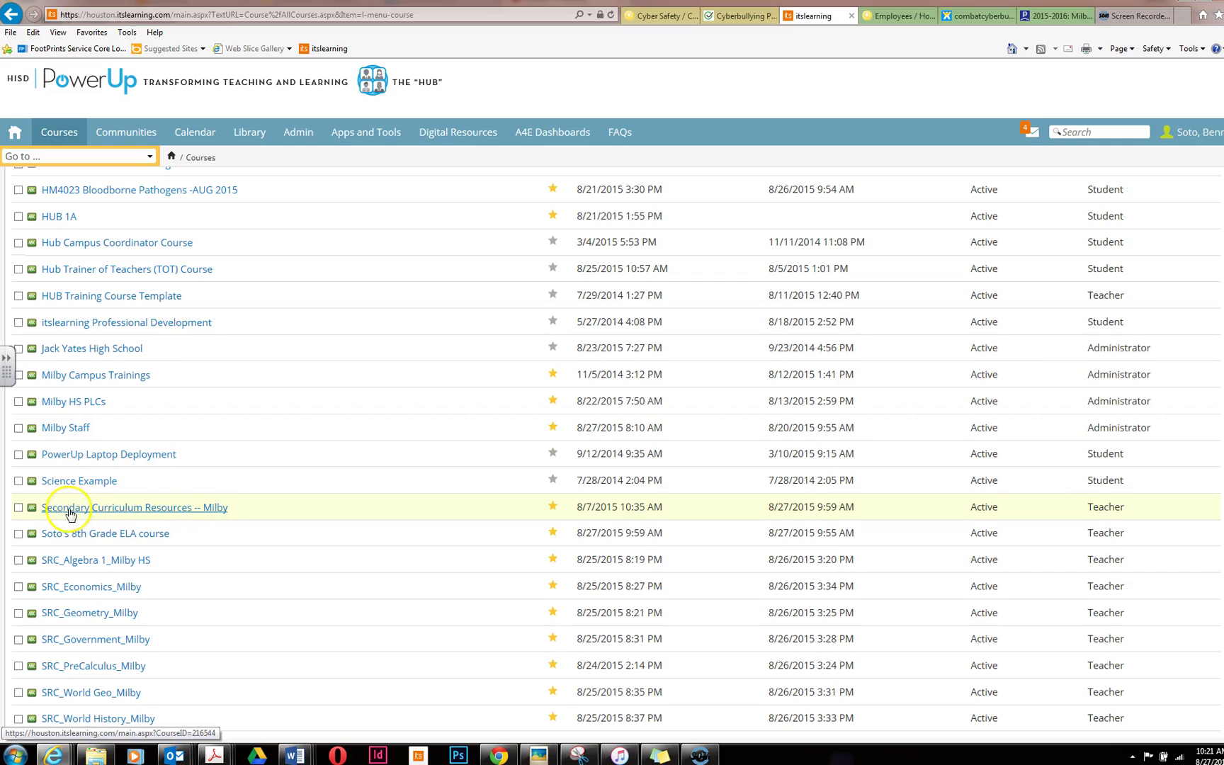
pyautogui.click(177, 508)
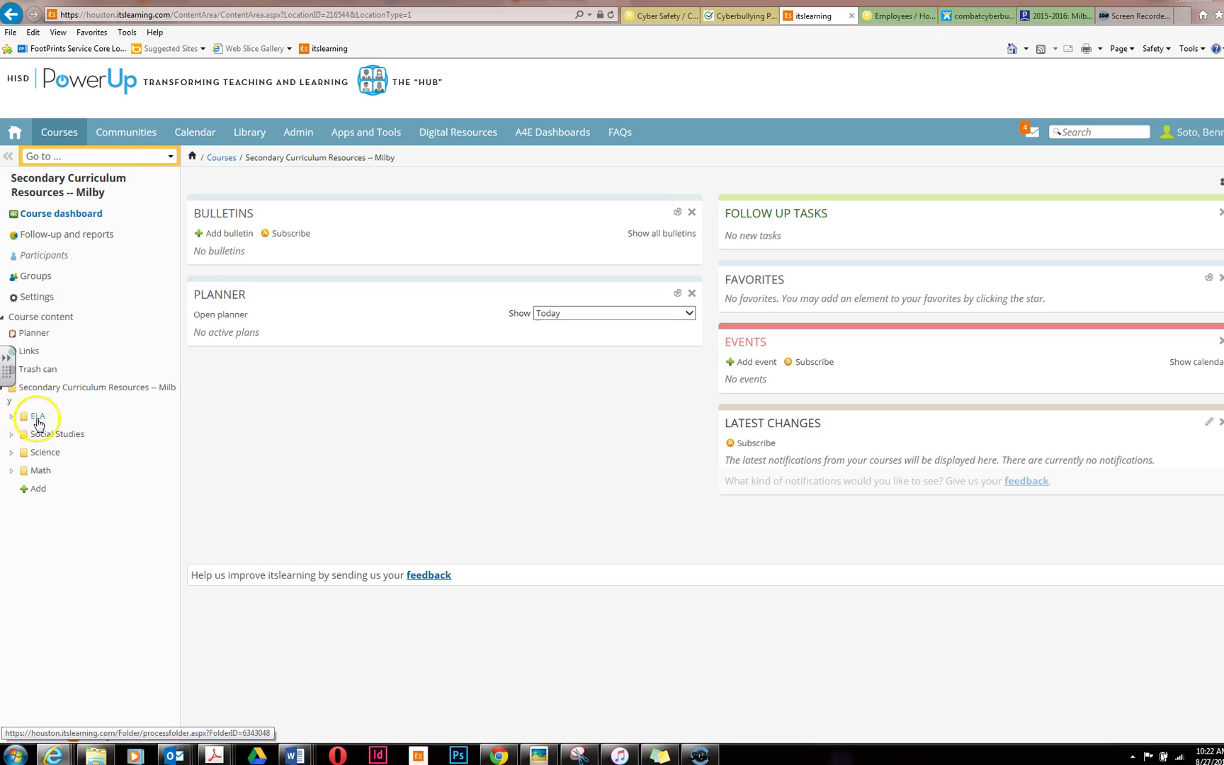
# - Expand the ELA, Social Studies, H.S. Social Studies, Science and Math folders in the course content to examine their subject subfolders
pyautogui.click(11, 416)
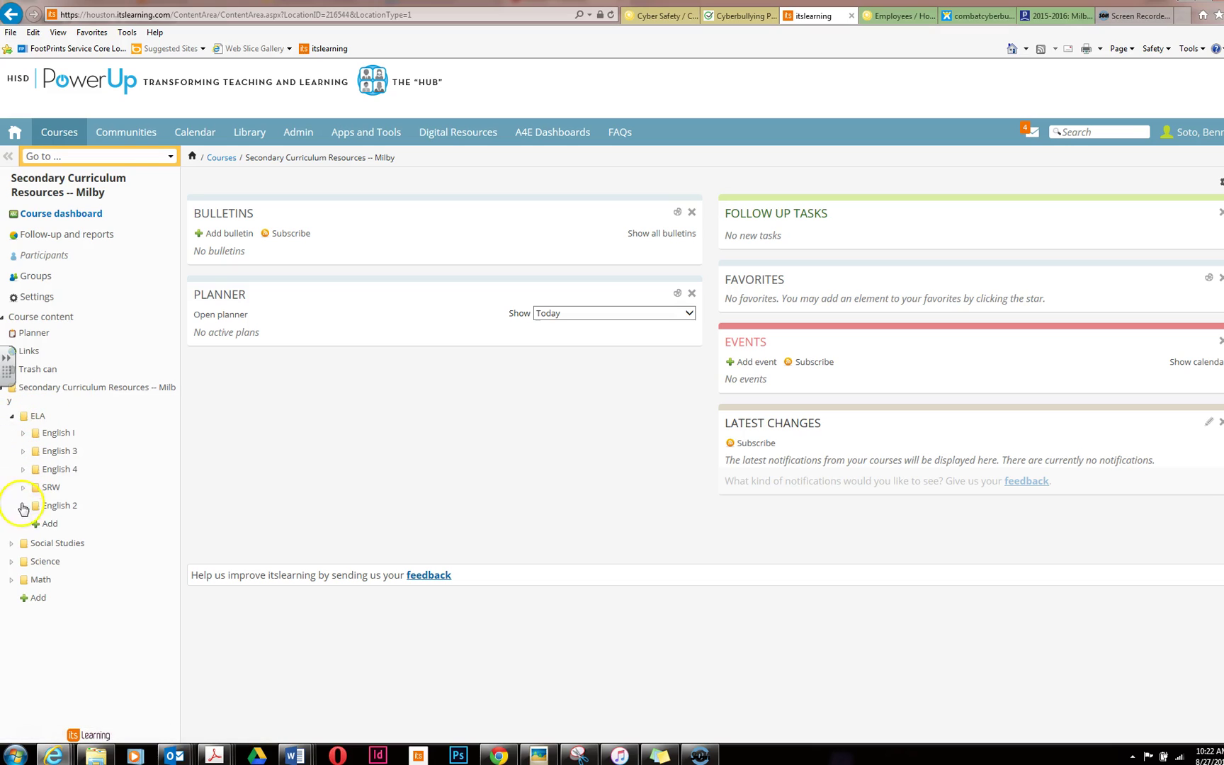
pyautogui.click(11, 543)
pyautogui.click(24, 560)
pyautogui.scroll(-2, 85, 549)
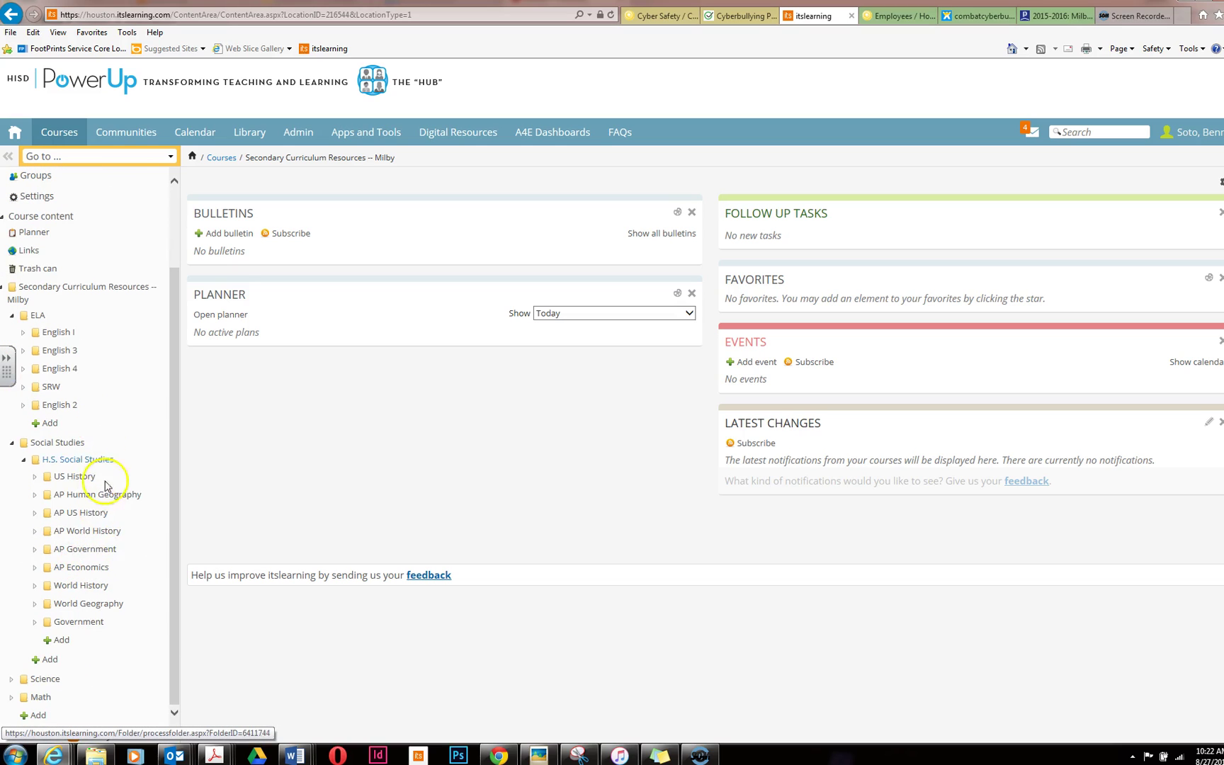
pyautogui.click(7, 678)
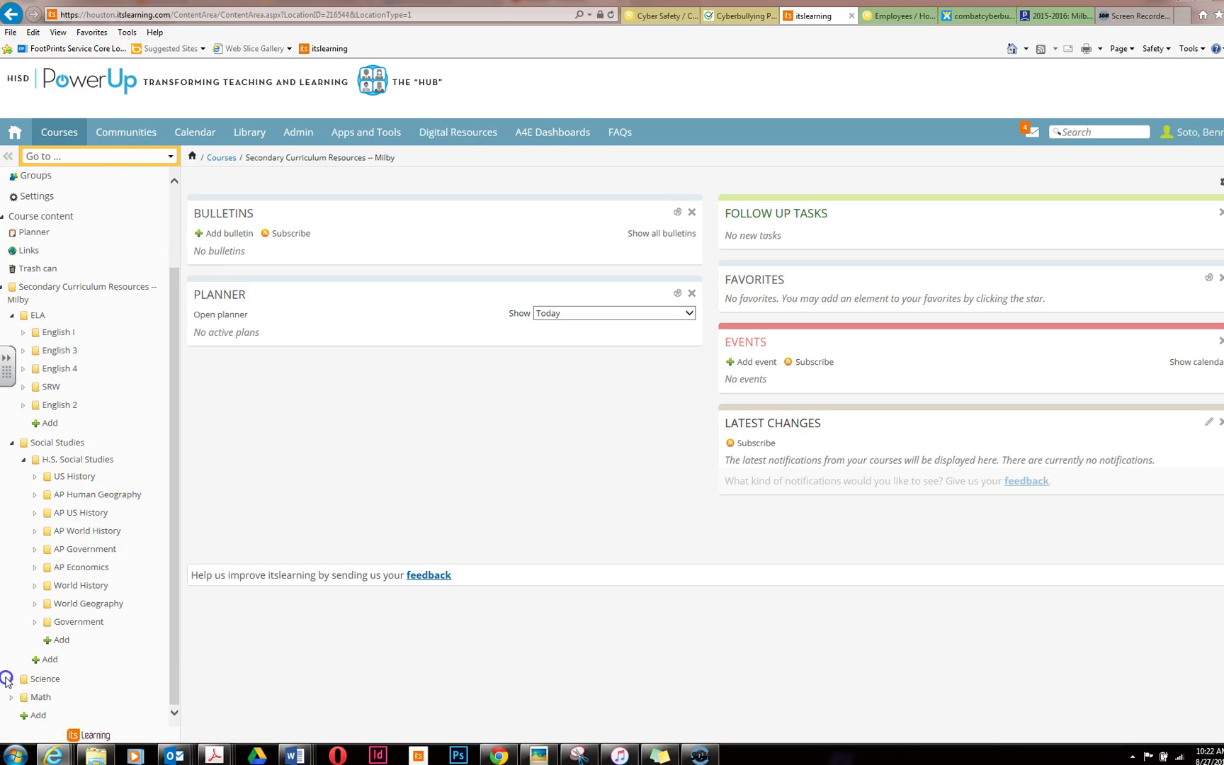
pyautogui.scroll(-3, 18, 681)
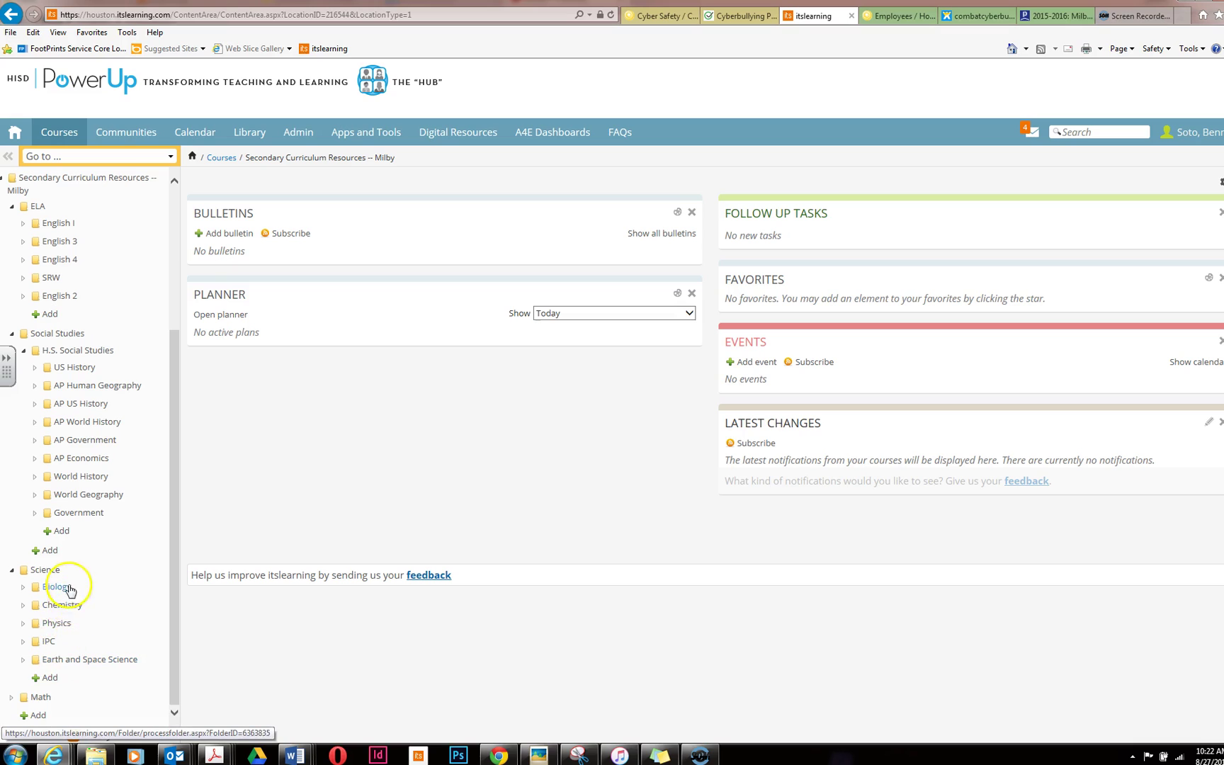
pyautogui.click(10, 697)
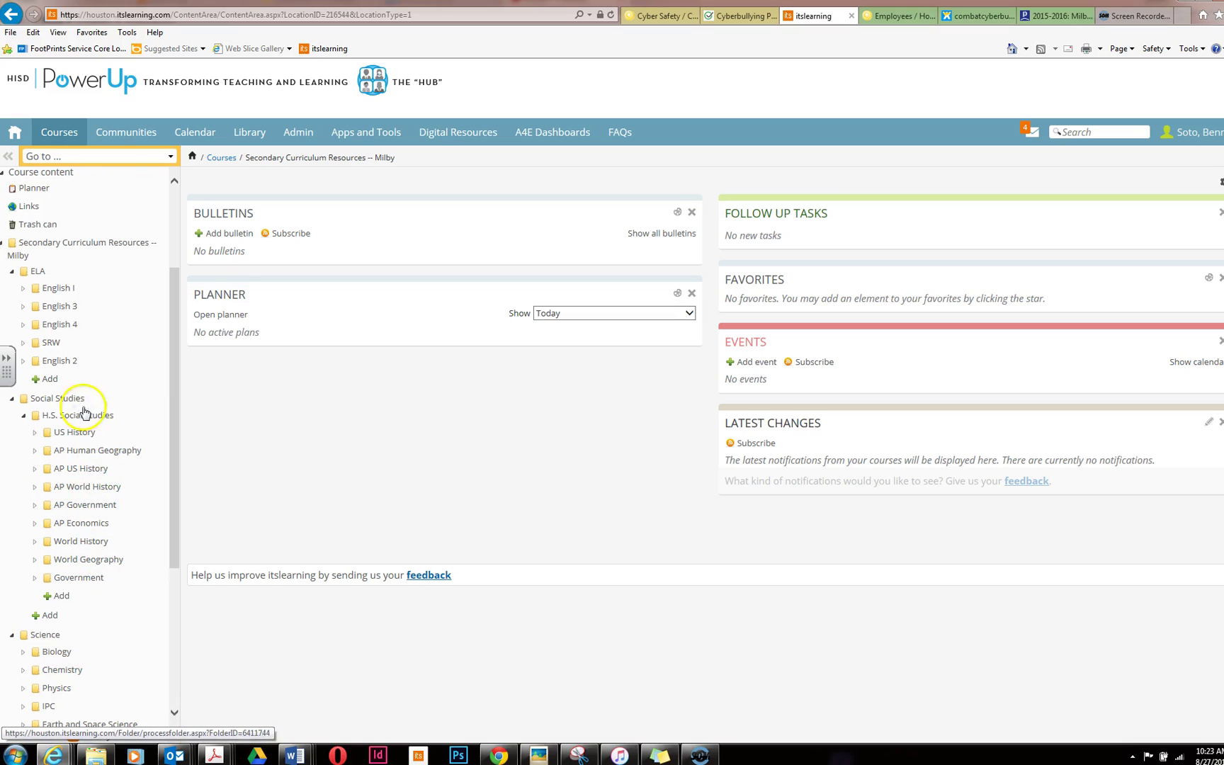
# - Open the English I folder under ELA
pyautogui.click(63, 296)
pyautogui.click(67, 291)
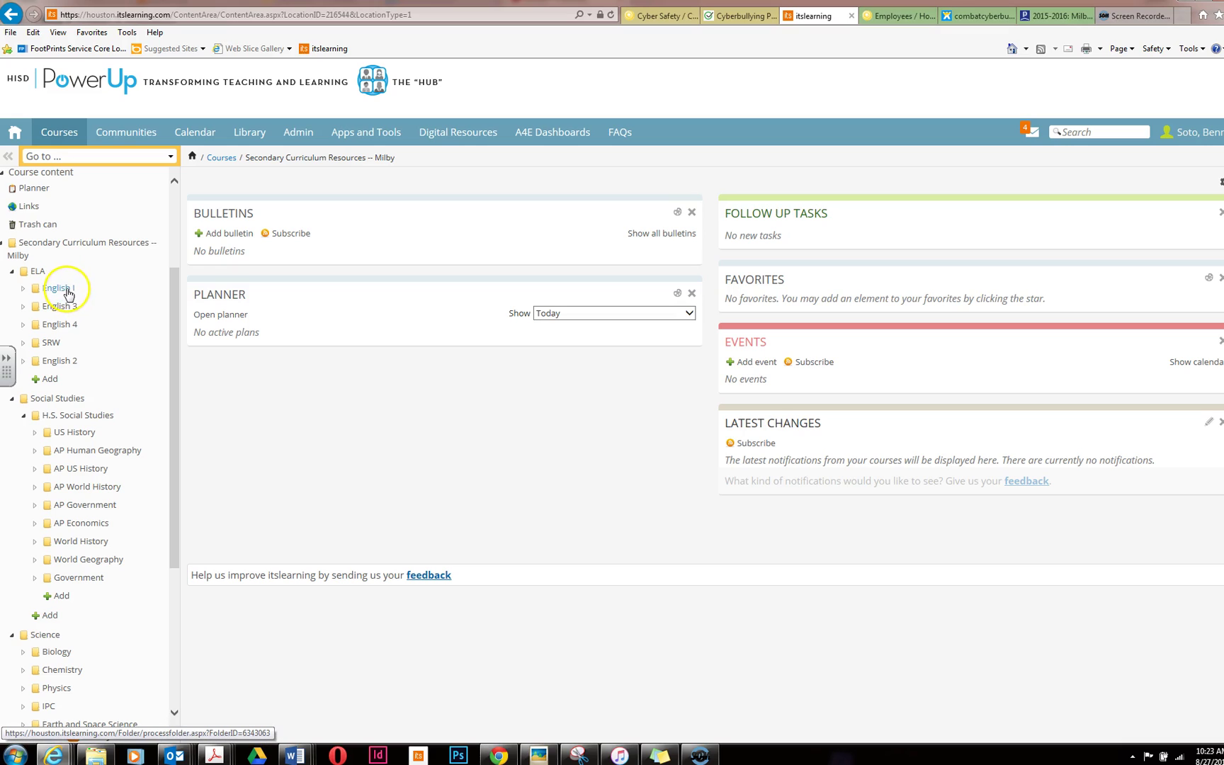
pyautogui.click(56, 287)
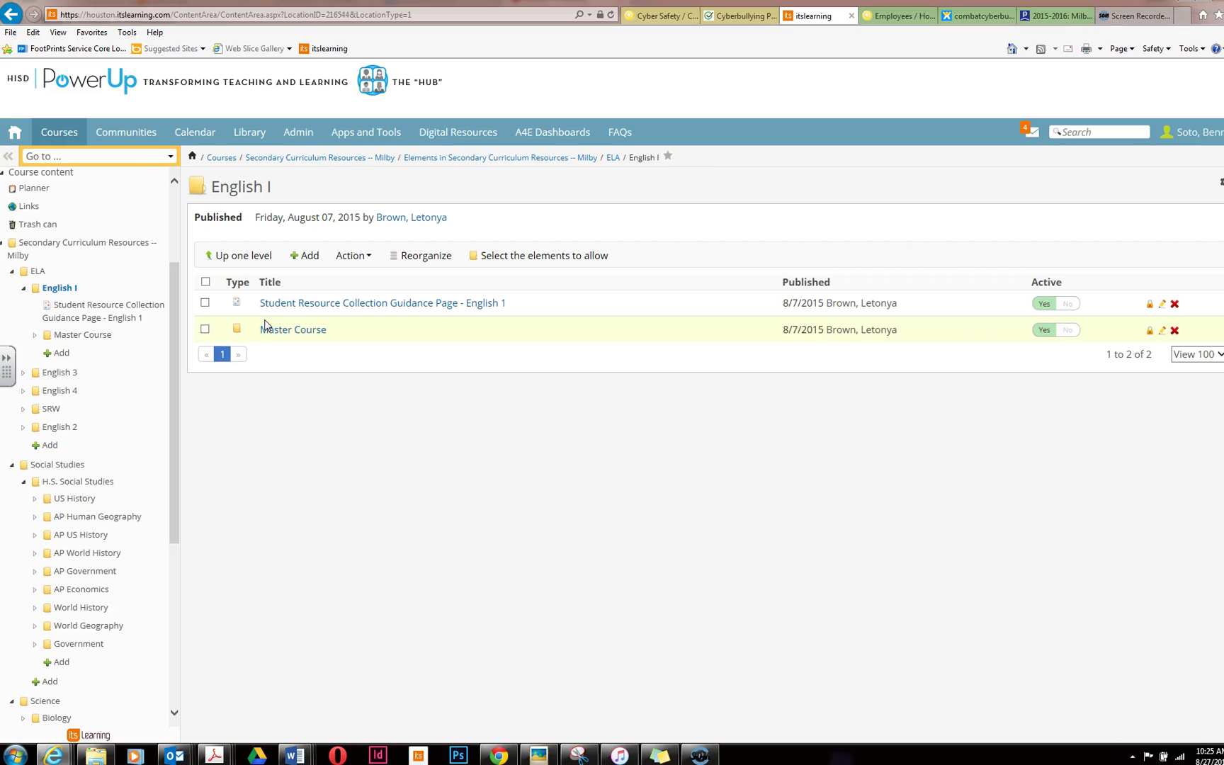
pyautogui.click(205, 283)
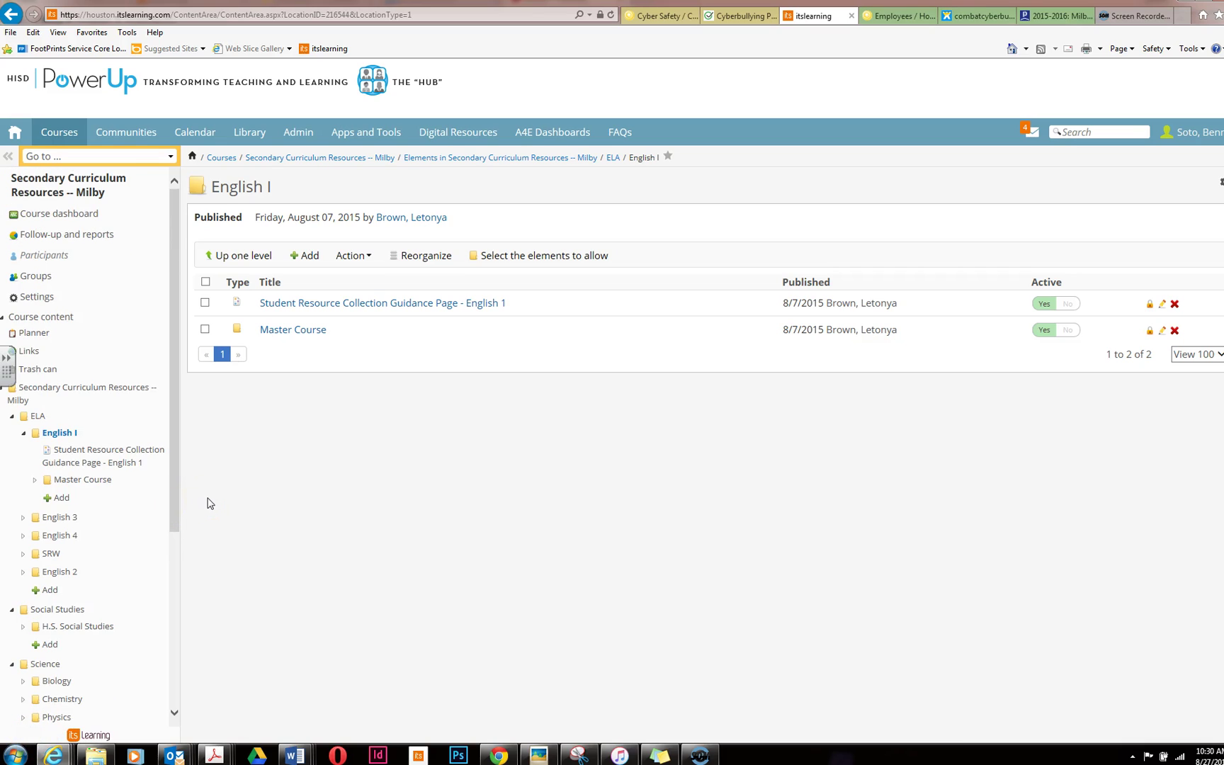
pyautogui.click(206, 281)
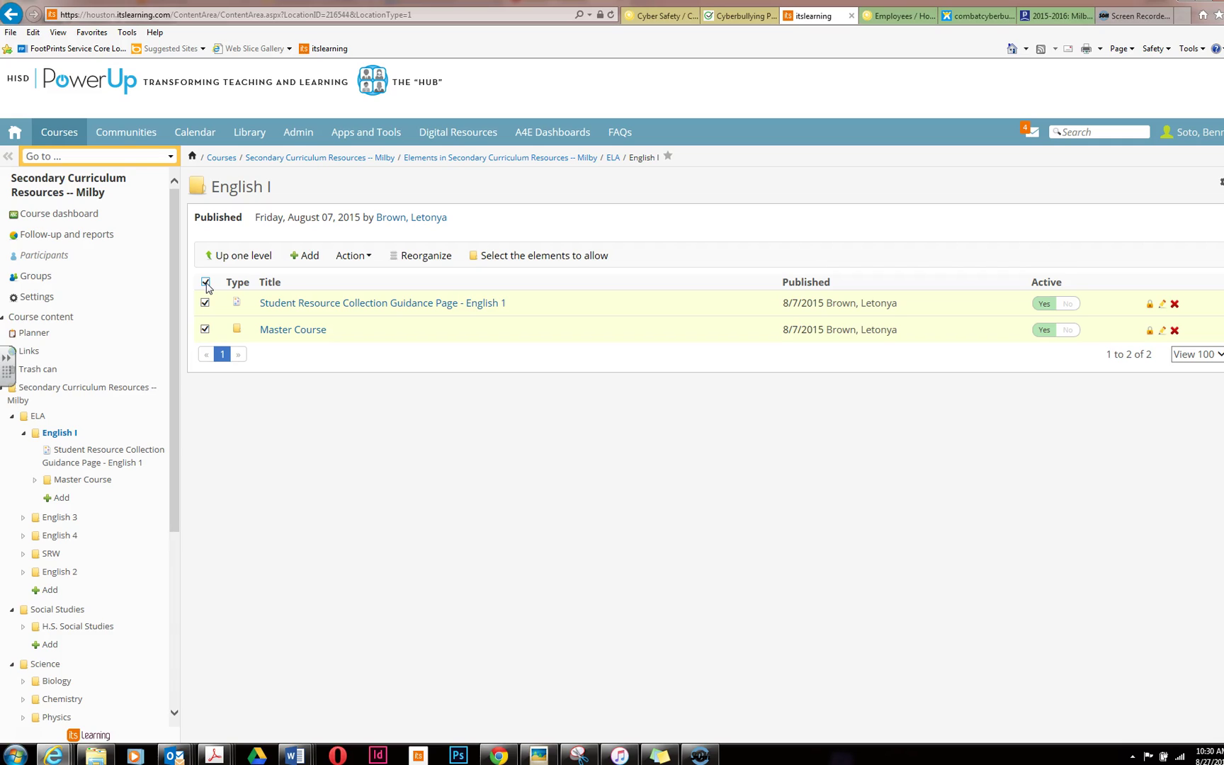
pyautogui.click(229, 185)
pyautogui.click(50, 519)
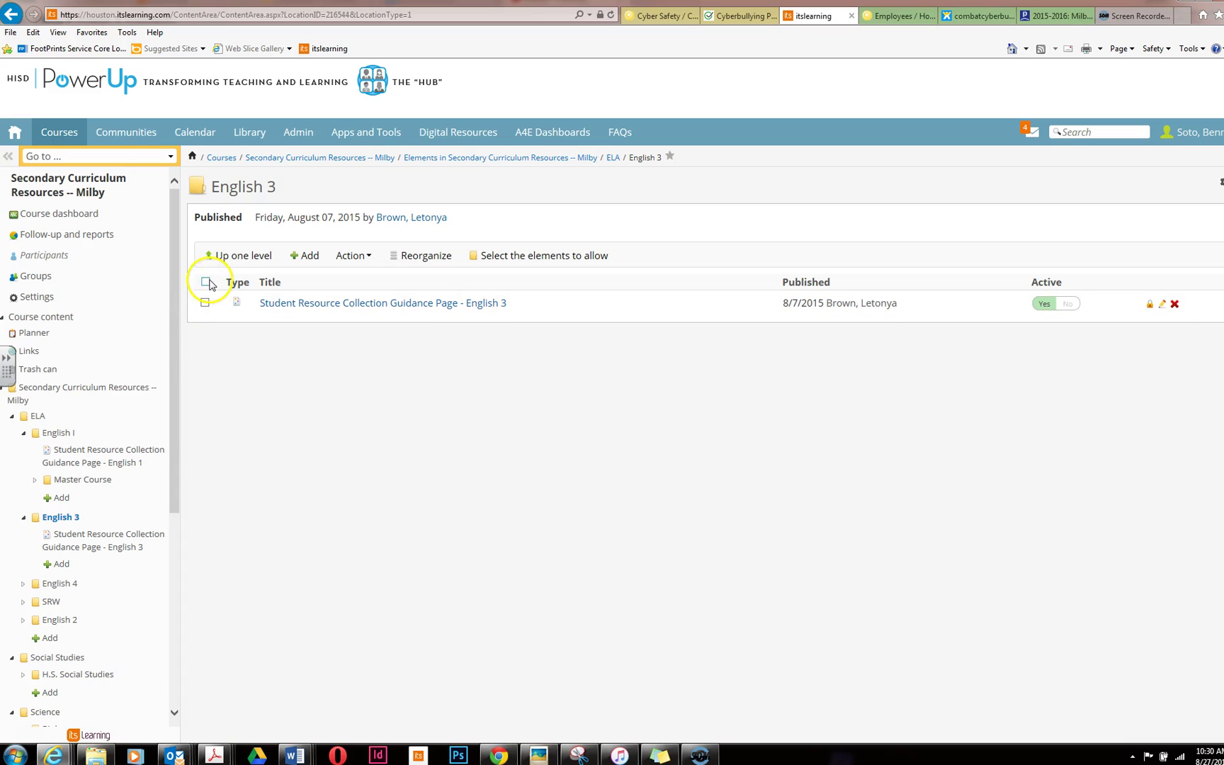
pyautogui.click(51, 434)
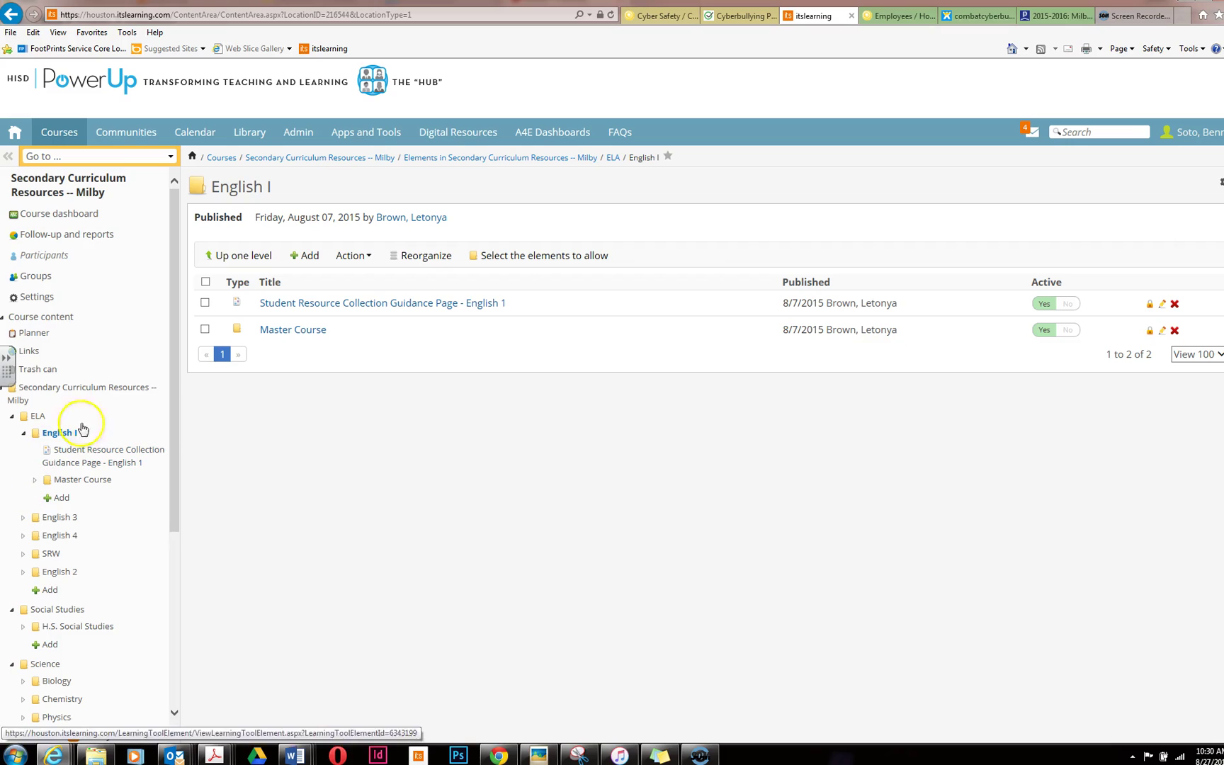
# - Copy all elements of the English I folder to the Resources folder in the account owner's sandbox course
pyautogui.click(205, 282)
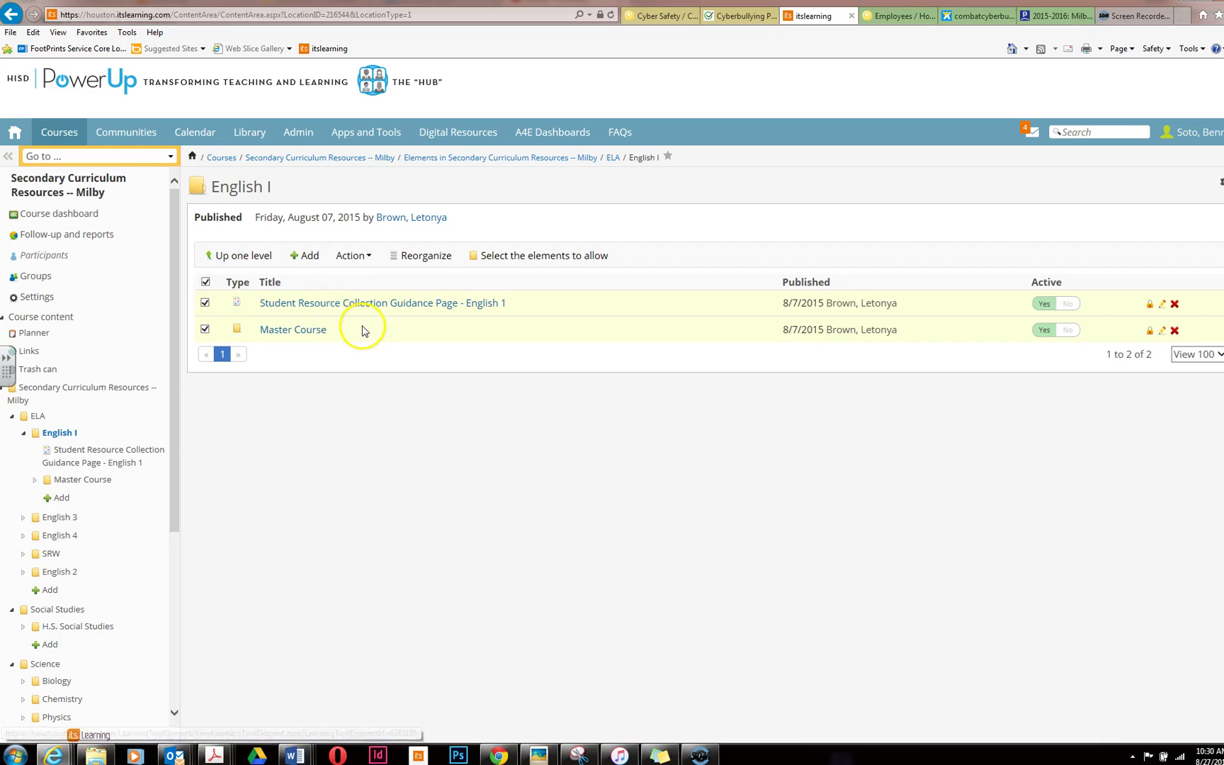
pyautogui.click(369, 257)
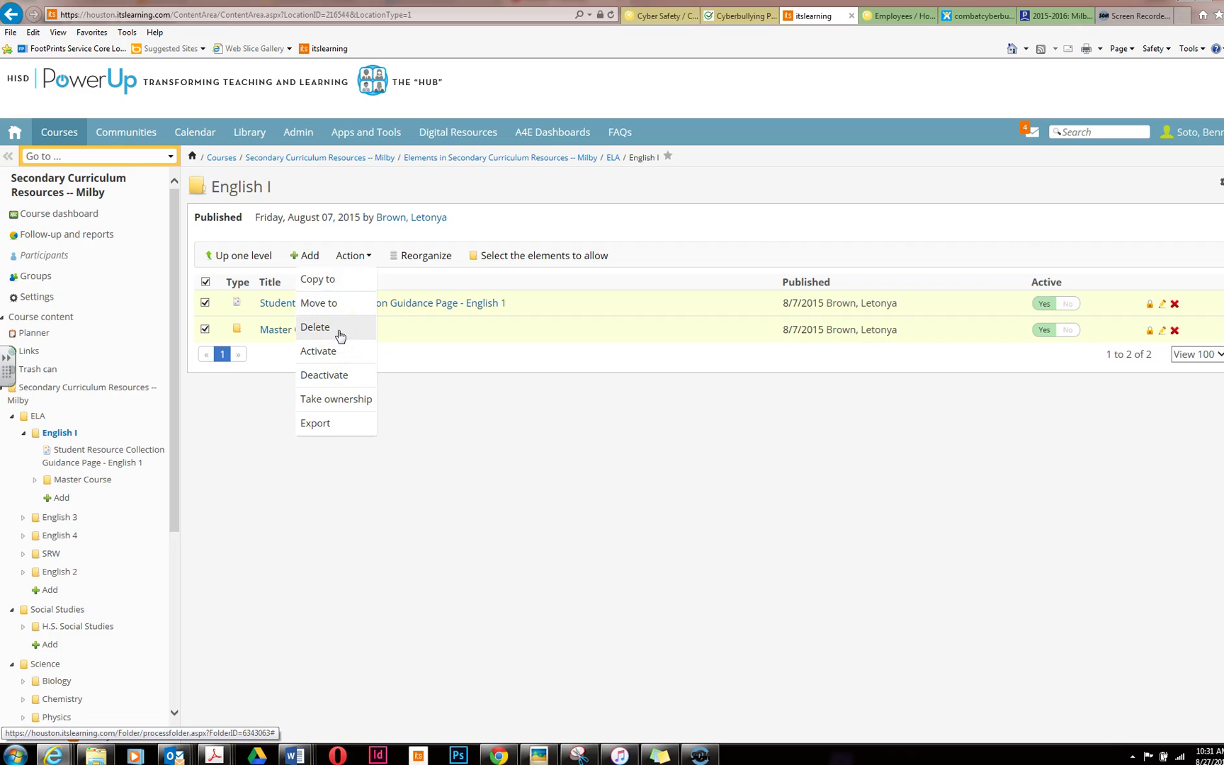
pyautogui.click(336, 287)
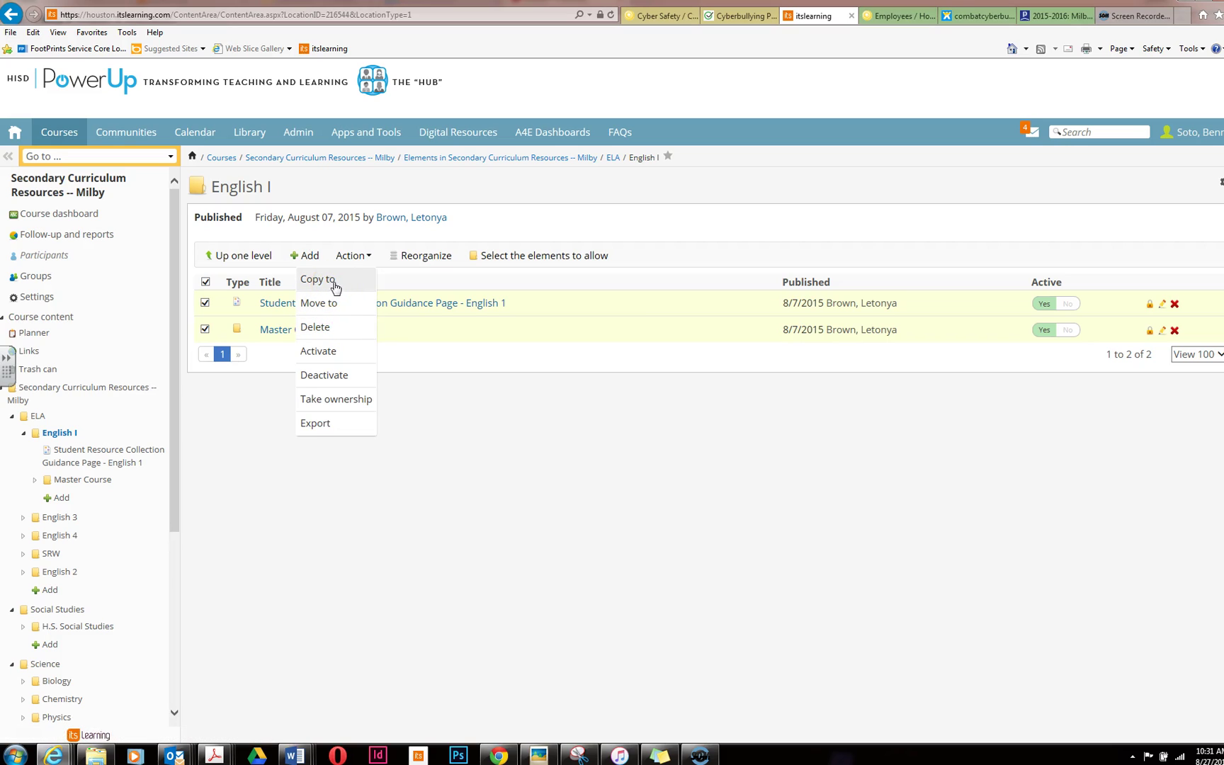
pyautogui.click(351, 256)
pyautogui.click(349, 256)
pyautogui.click(344, 283)
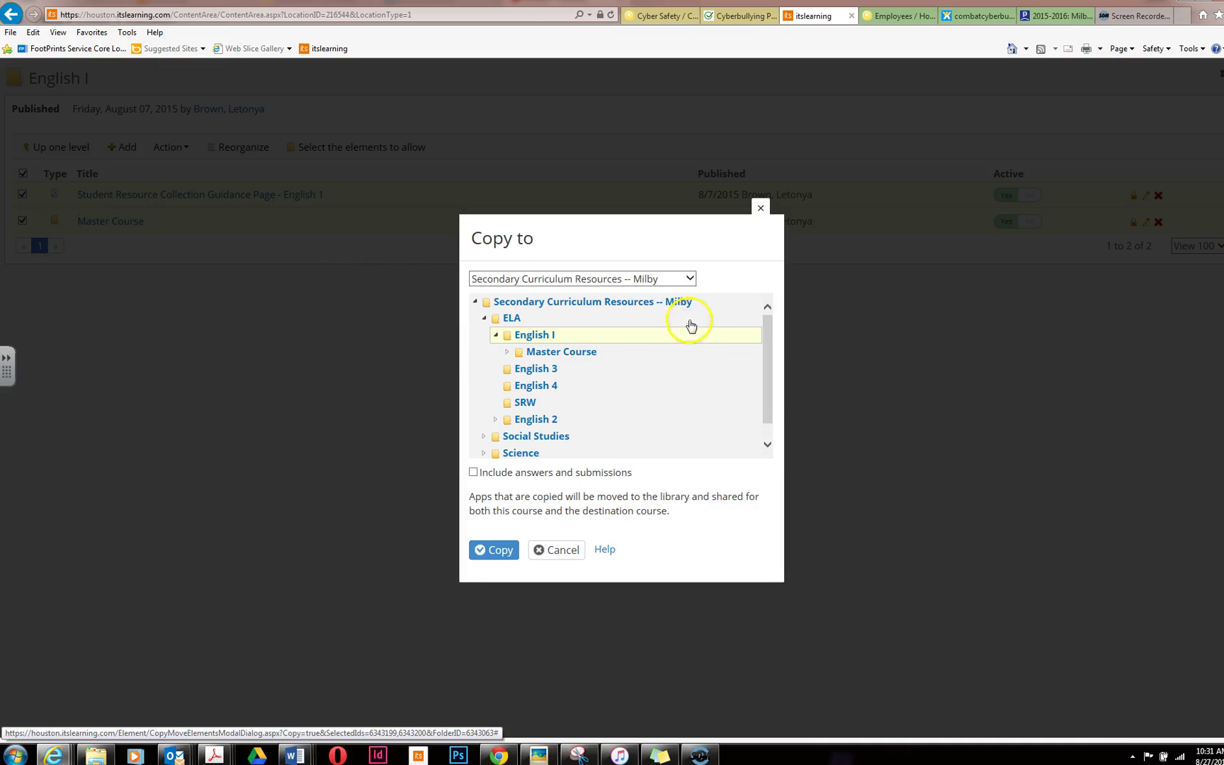
pyautogui.click(684, 279)
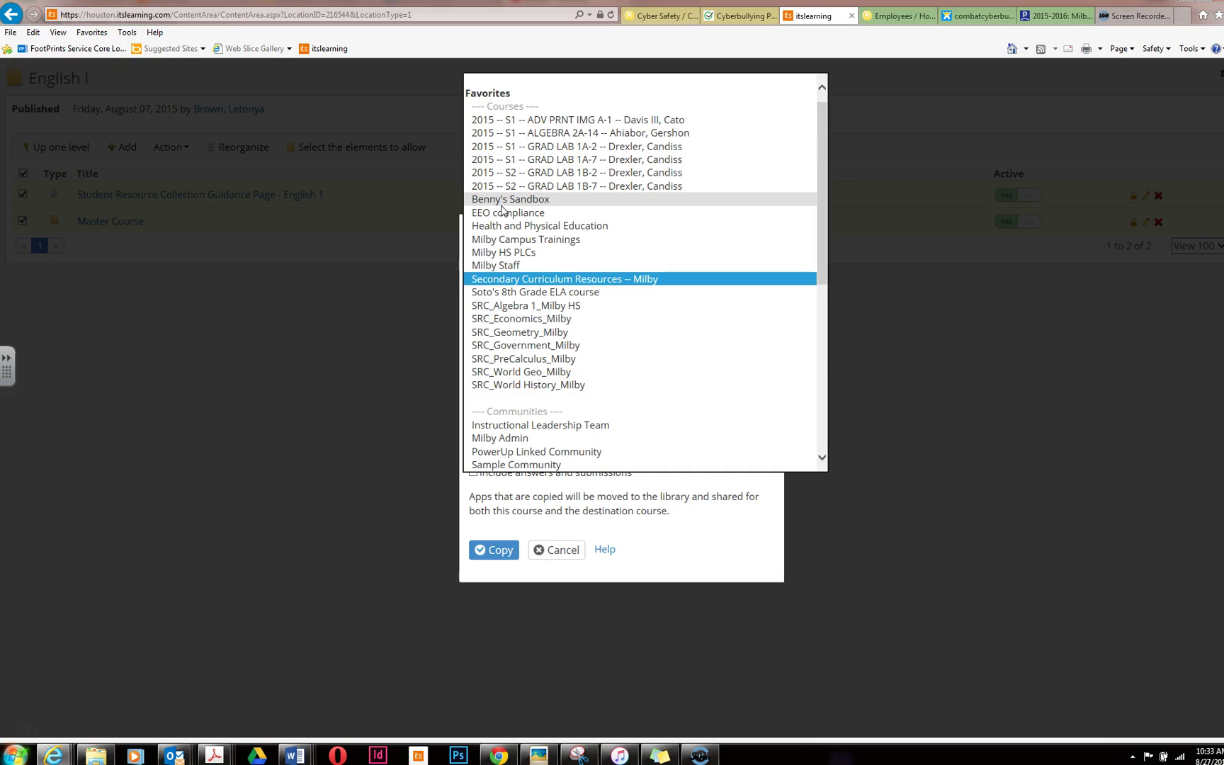
pyautogui.click(502, 201)
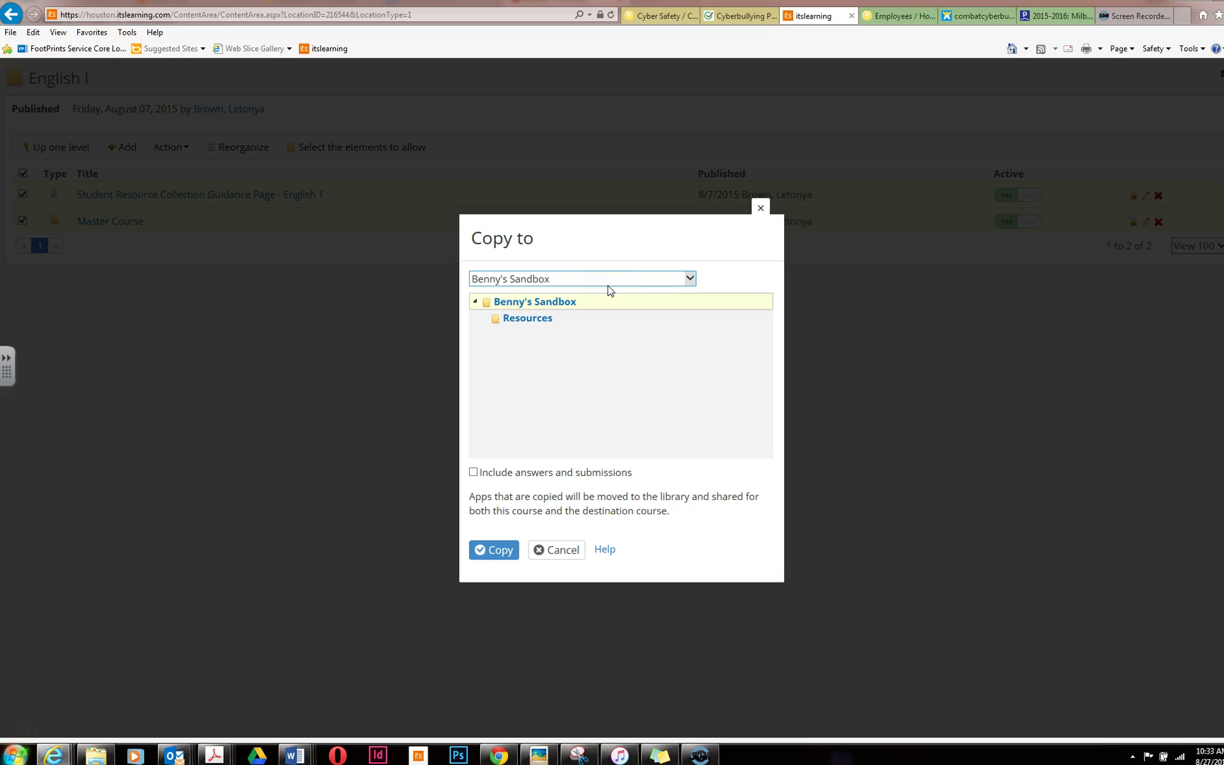
pyautogui.click(559, 320)
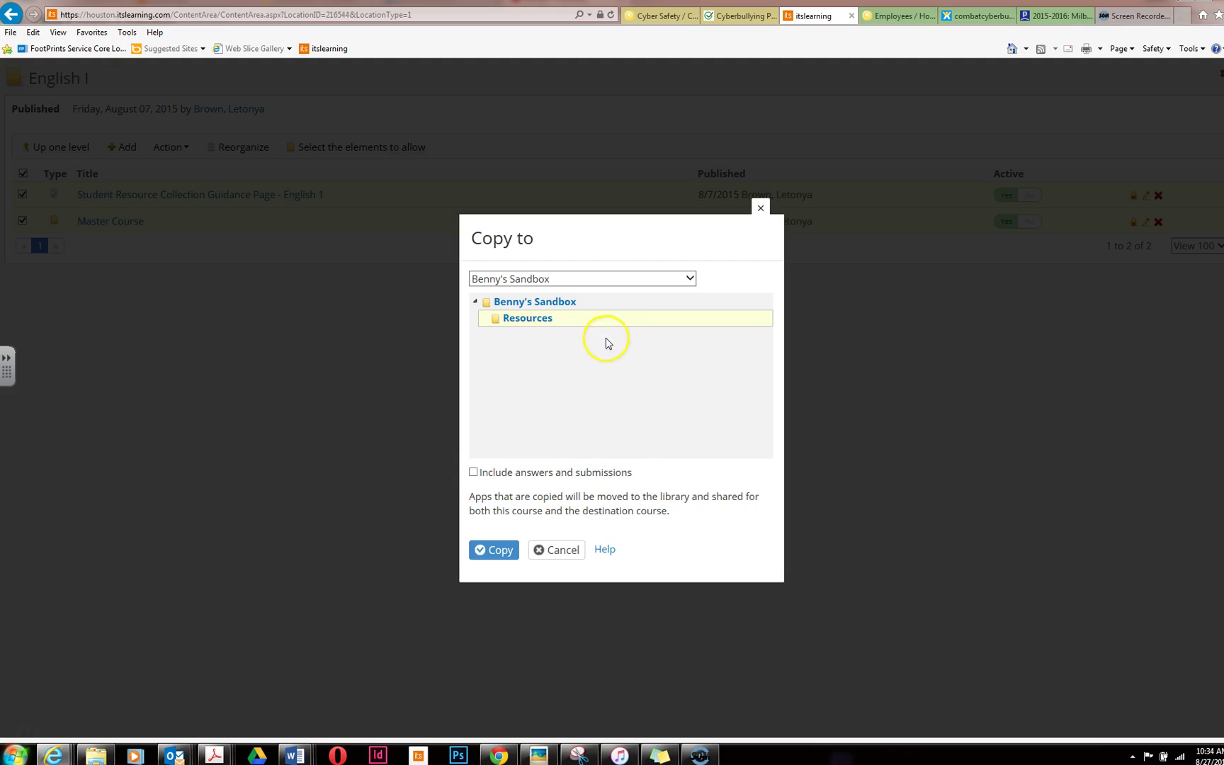
pyautogui.click(491, 559)
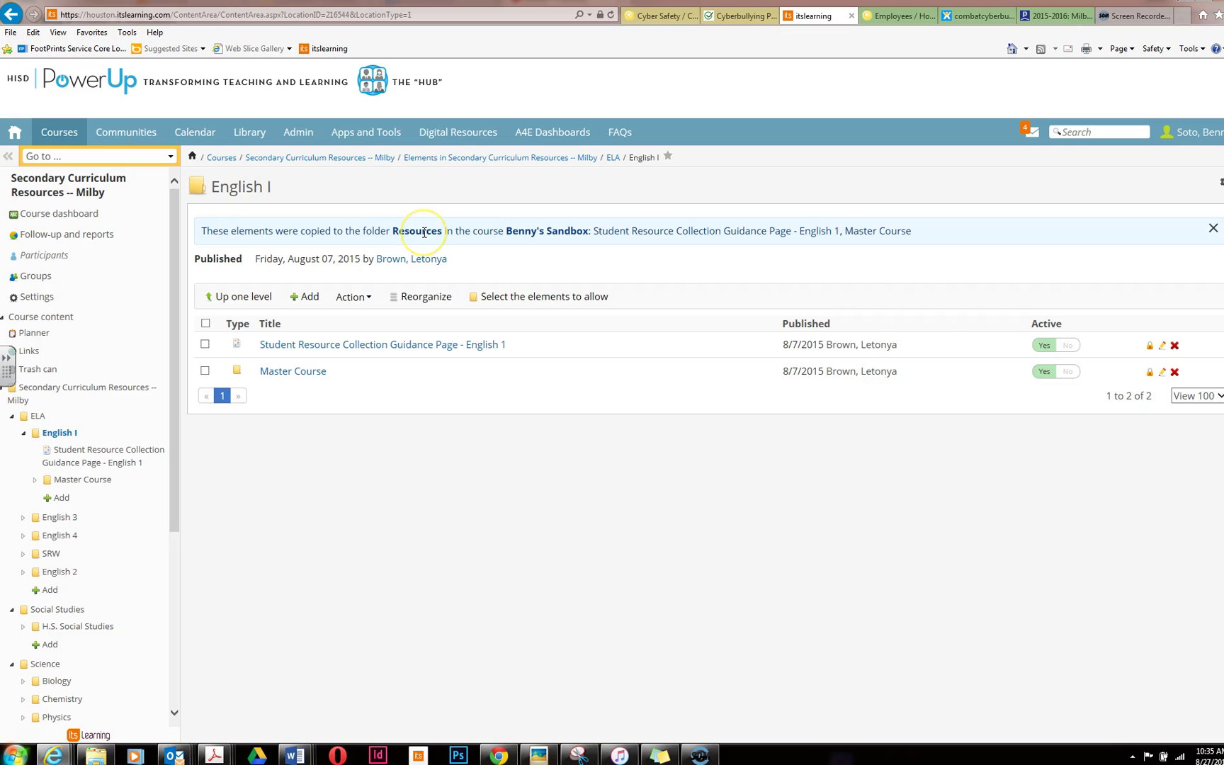
# - Open the account owner's sandbox course and expand its Resources folder to check the copied elements
pyautogui.click(69, 142)
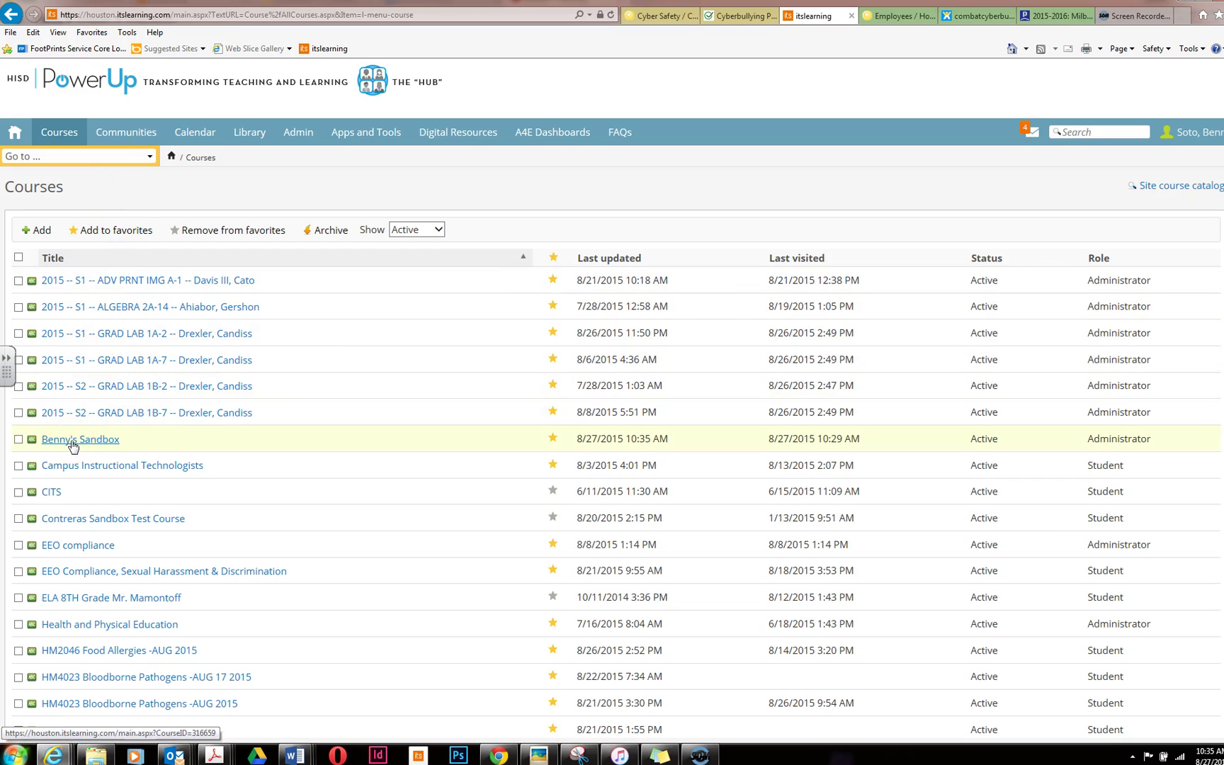
pyautogui.click(73, 442)
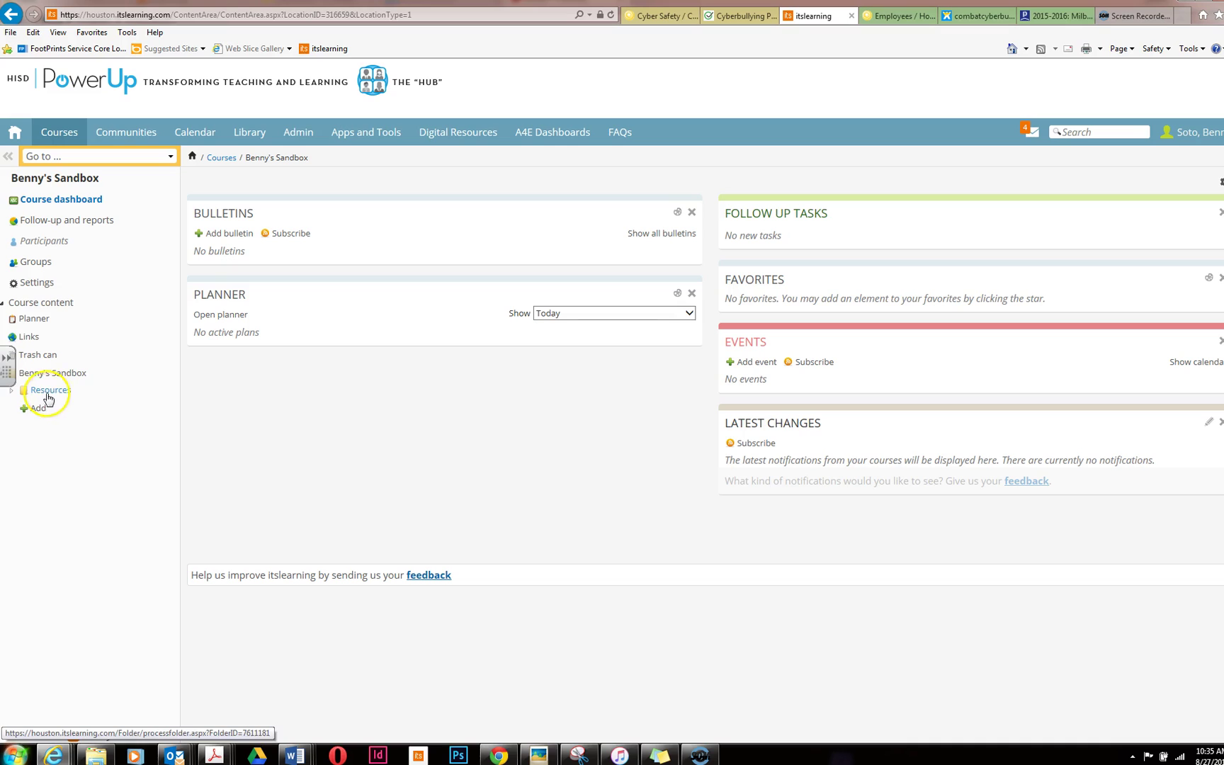
pyautogui.click(12, 392)
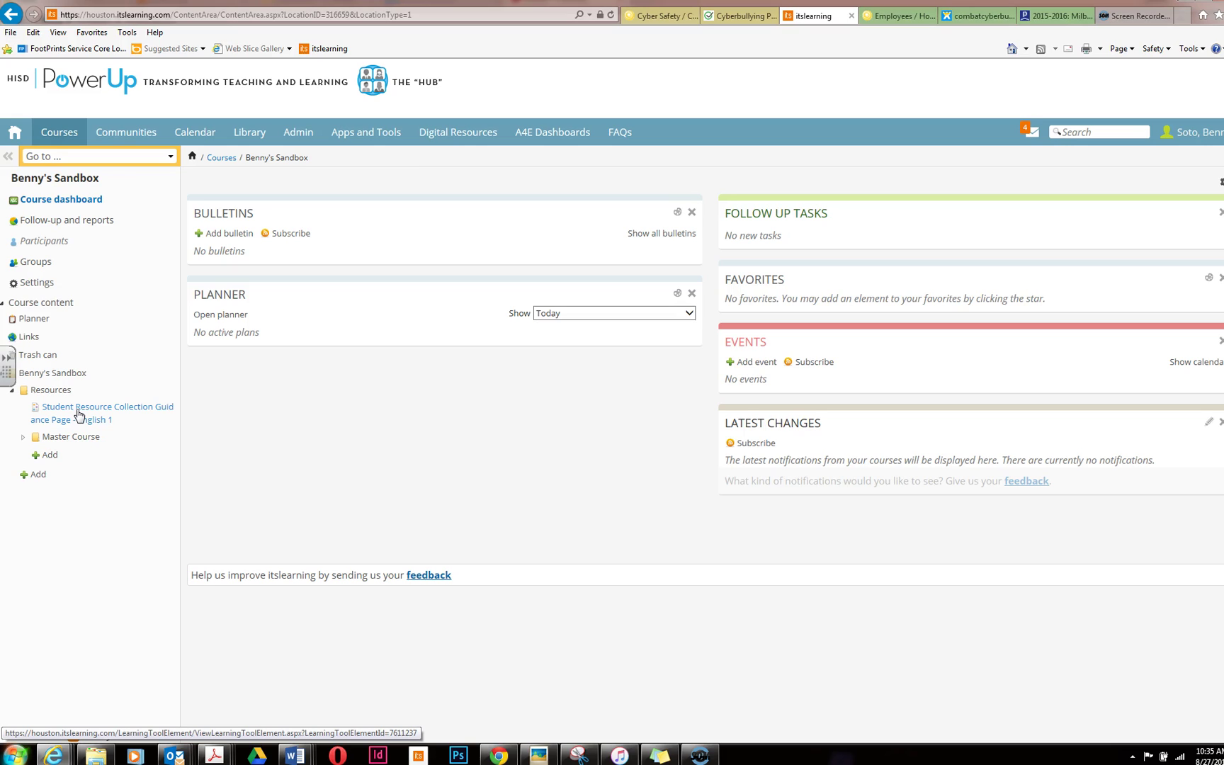
pyautogui.click(42, 394)
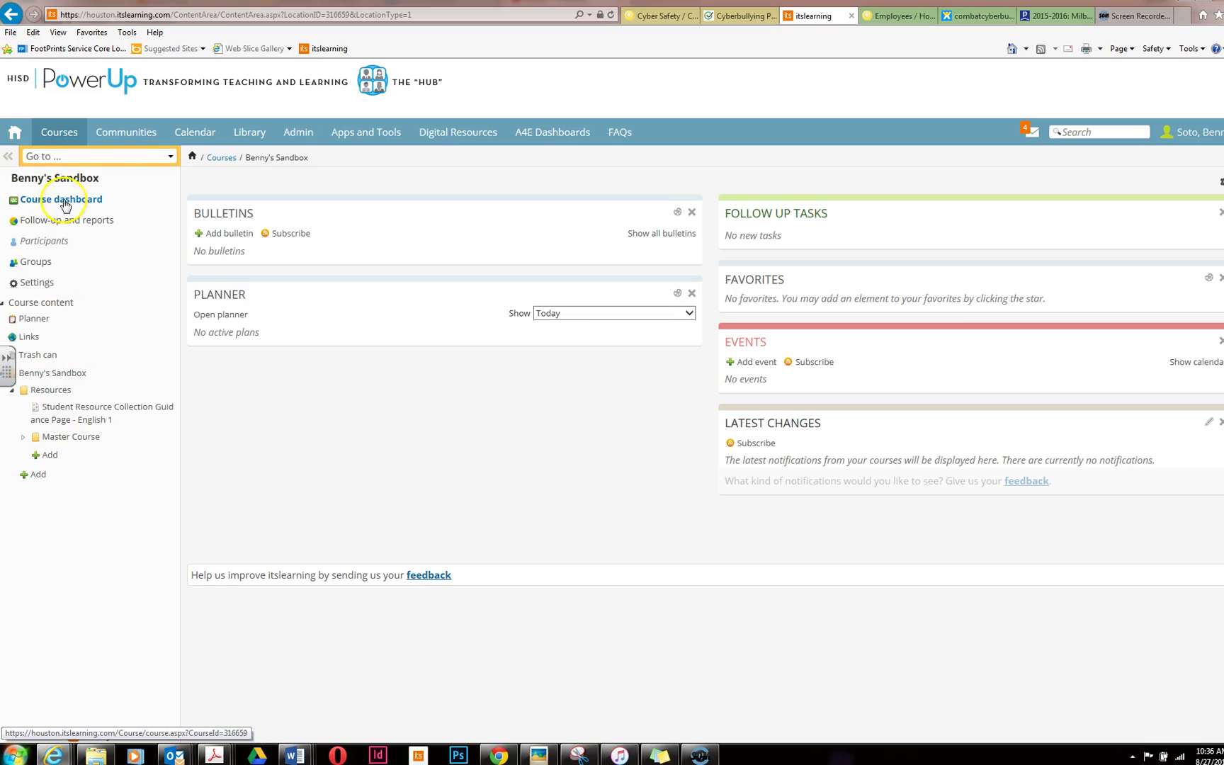
# - Return to the Secondary Curriculum Resources -- Milby course and open the Biology folder under Science
pyautogui.click(59, 132)
pyautogui.scroll(-5, 197, 465)
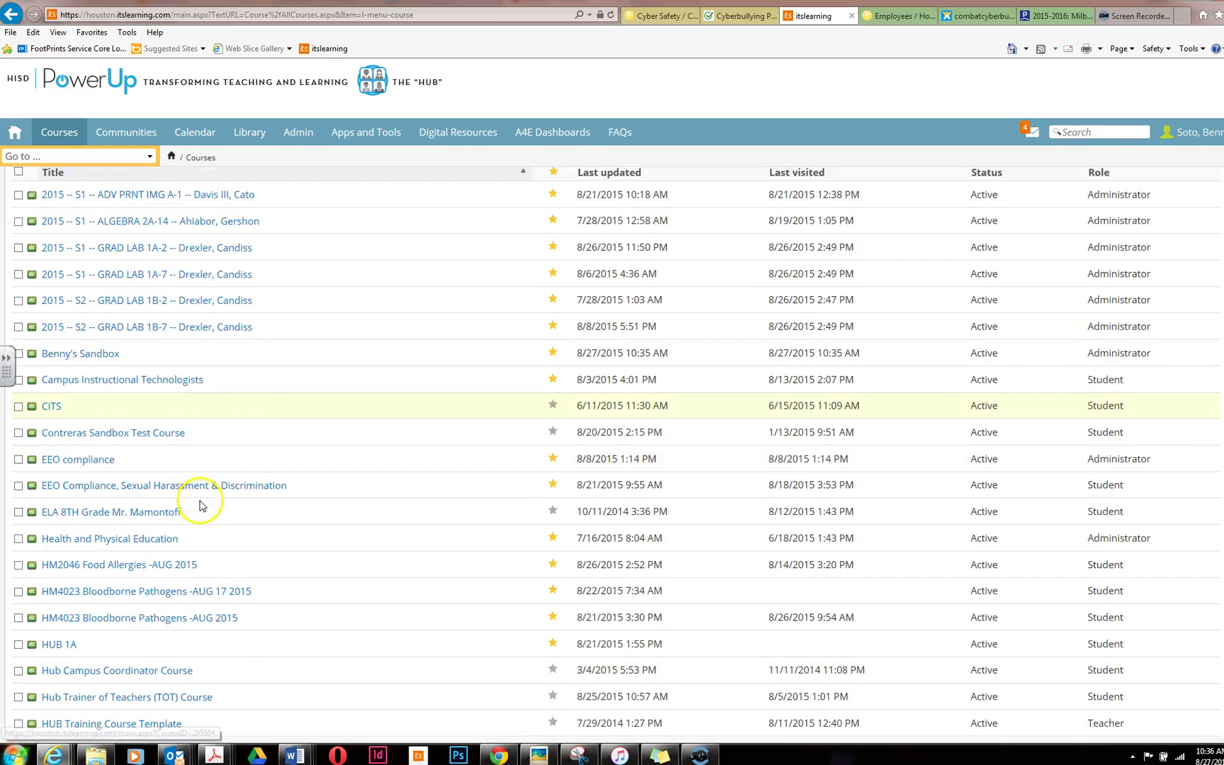
pyautogui.scroll(-3, 201, 526)
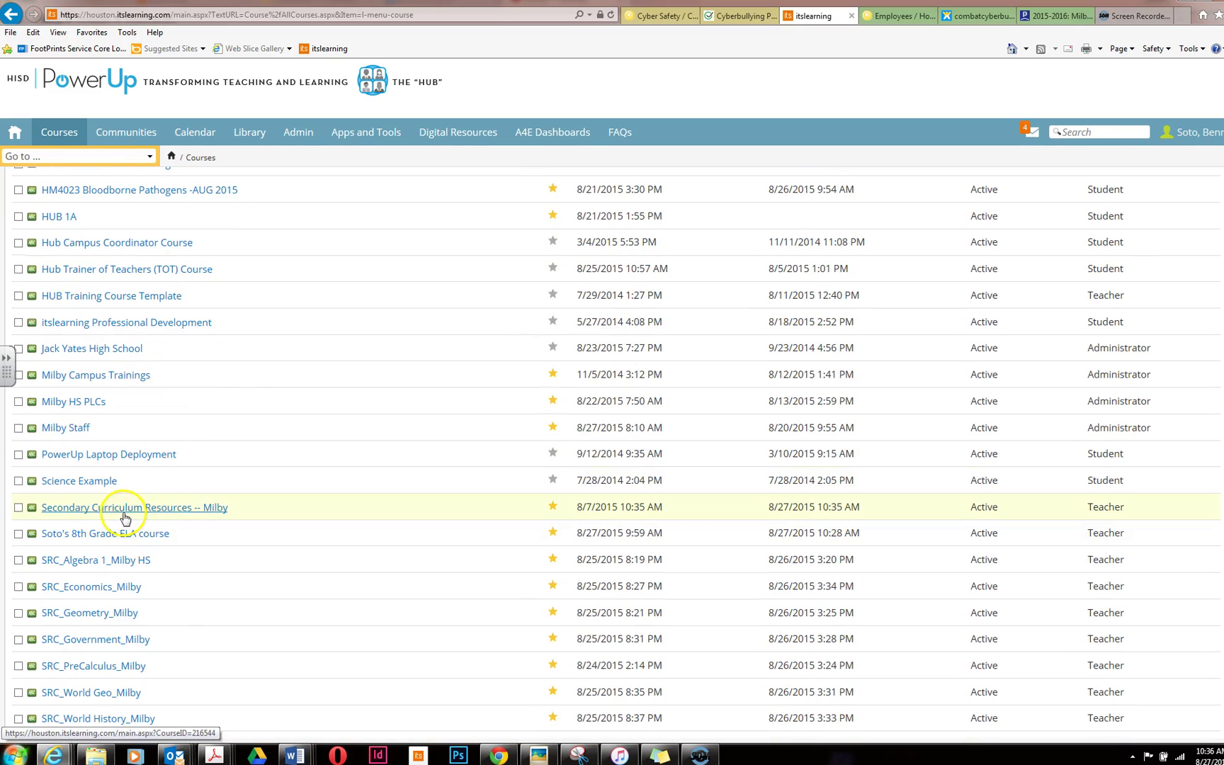
pyautogui.click(164, 507)
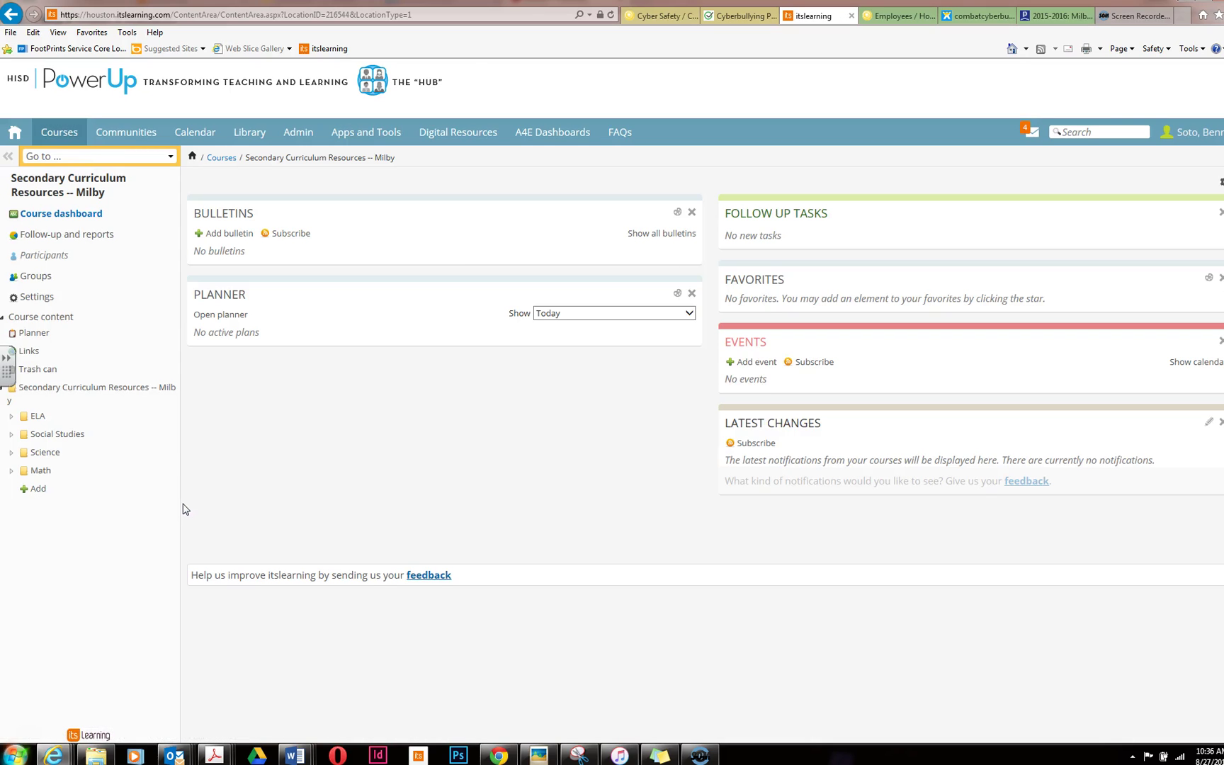
pyautogui.click(11, 453)
pyautogui.click(66, 471)
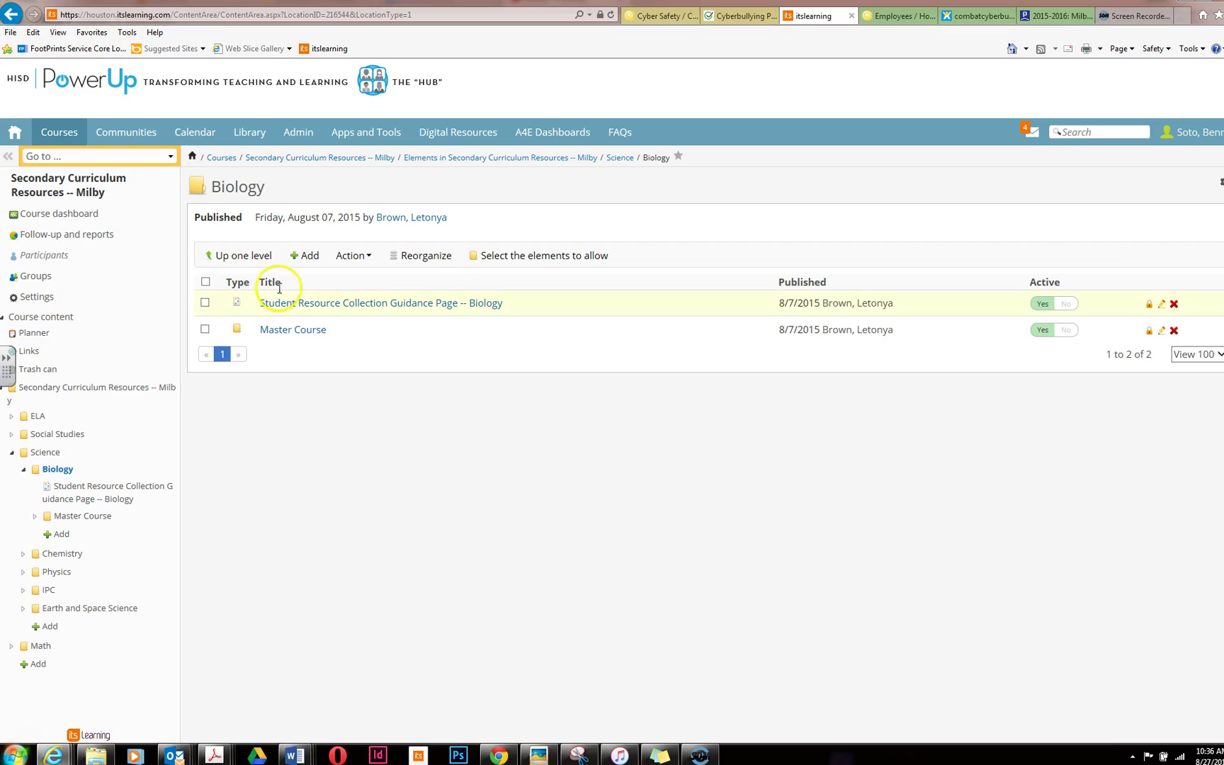
# - Copy all elements of the Biology folder to the top level of the account owner's sandbox course
pyautogui.click(206, 282)
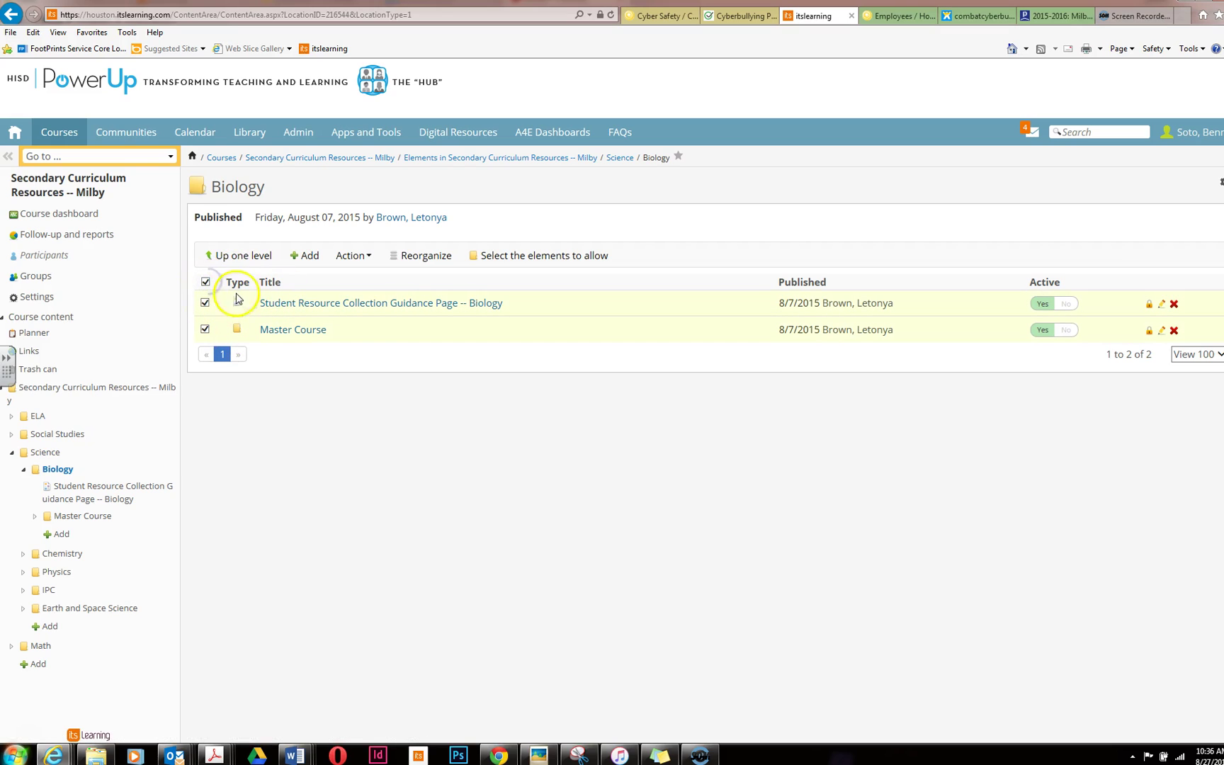
pyautogui.click(367, 256)
pyautogui.click(347, 276)
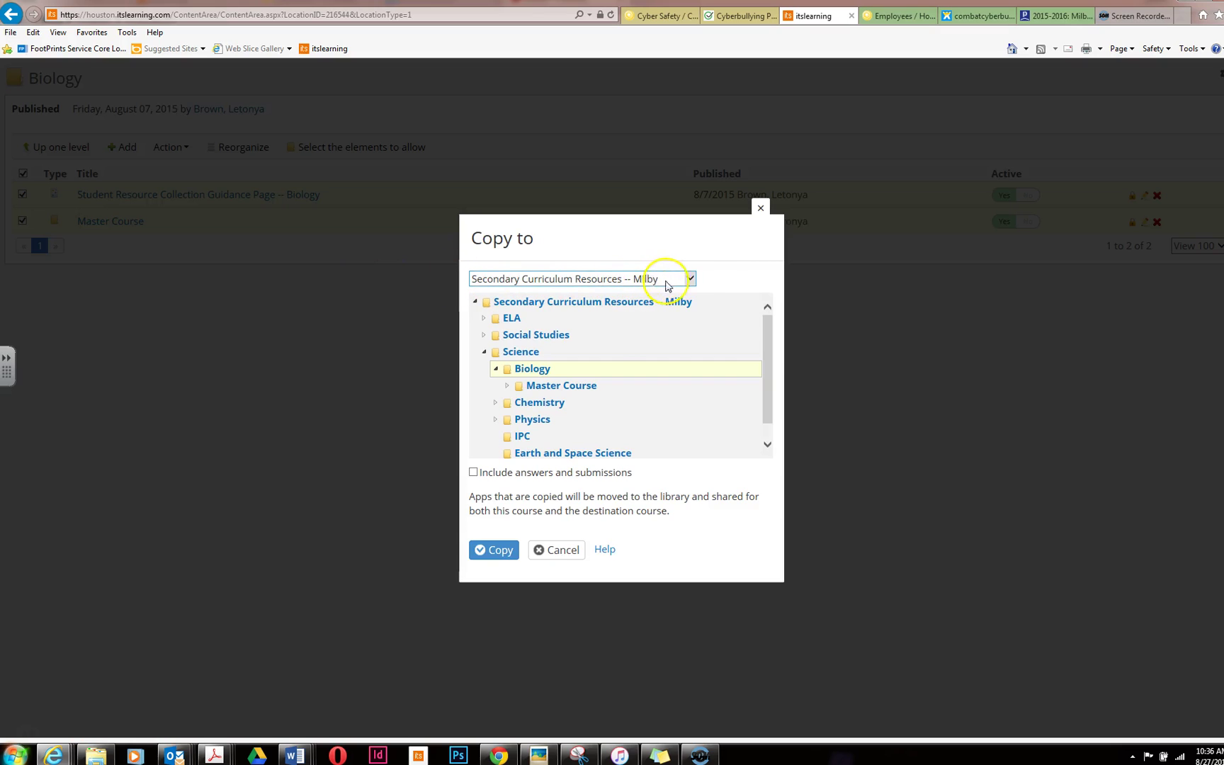
pyautogui.click(691, 280)
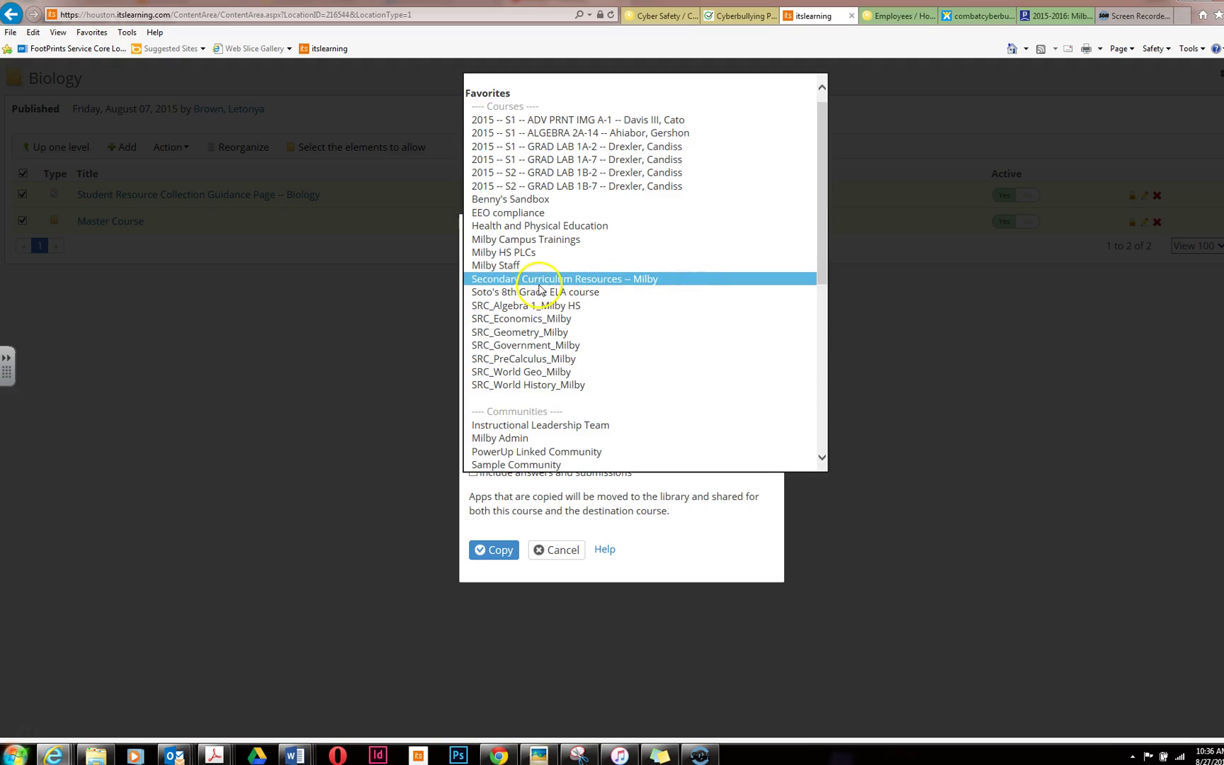
pyautogui.click(534, 200)
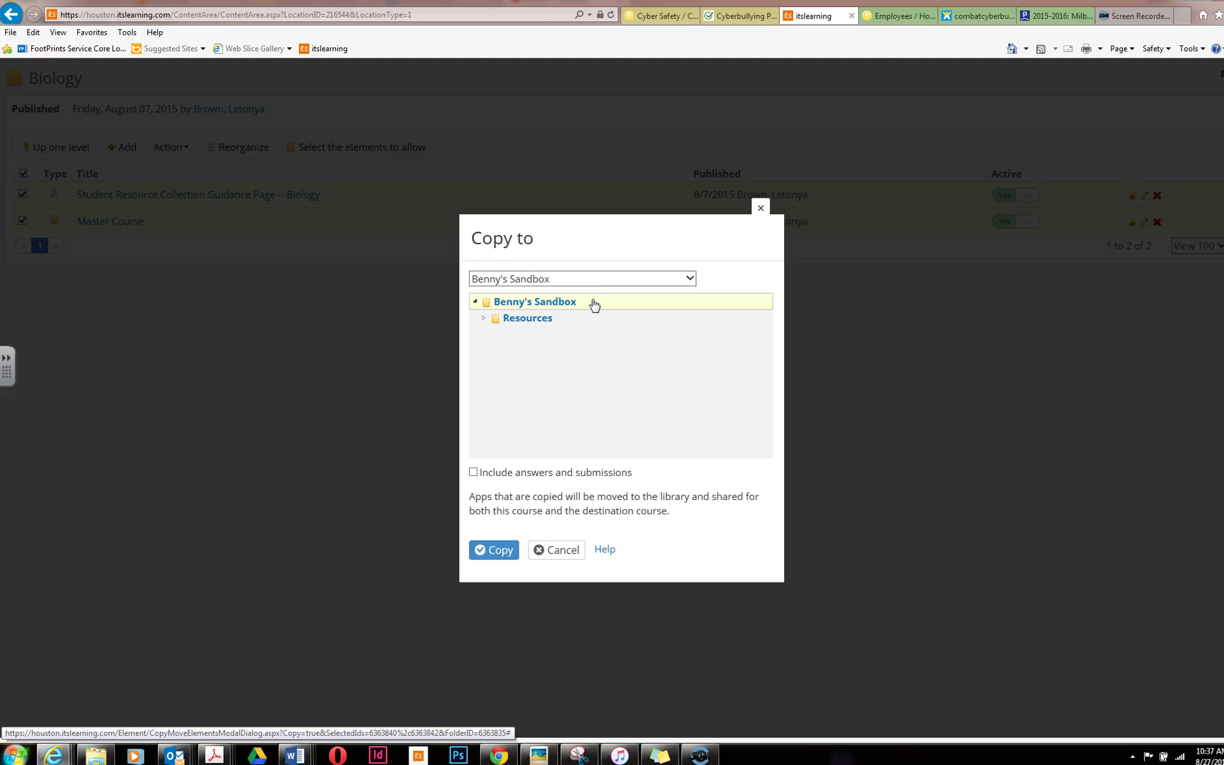
pyautogui.click(529, 322)
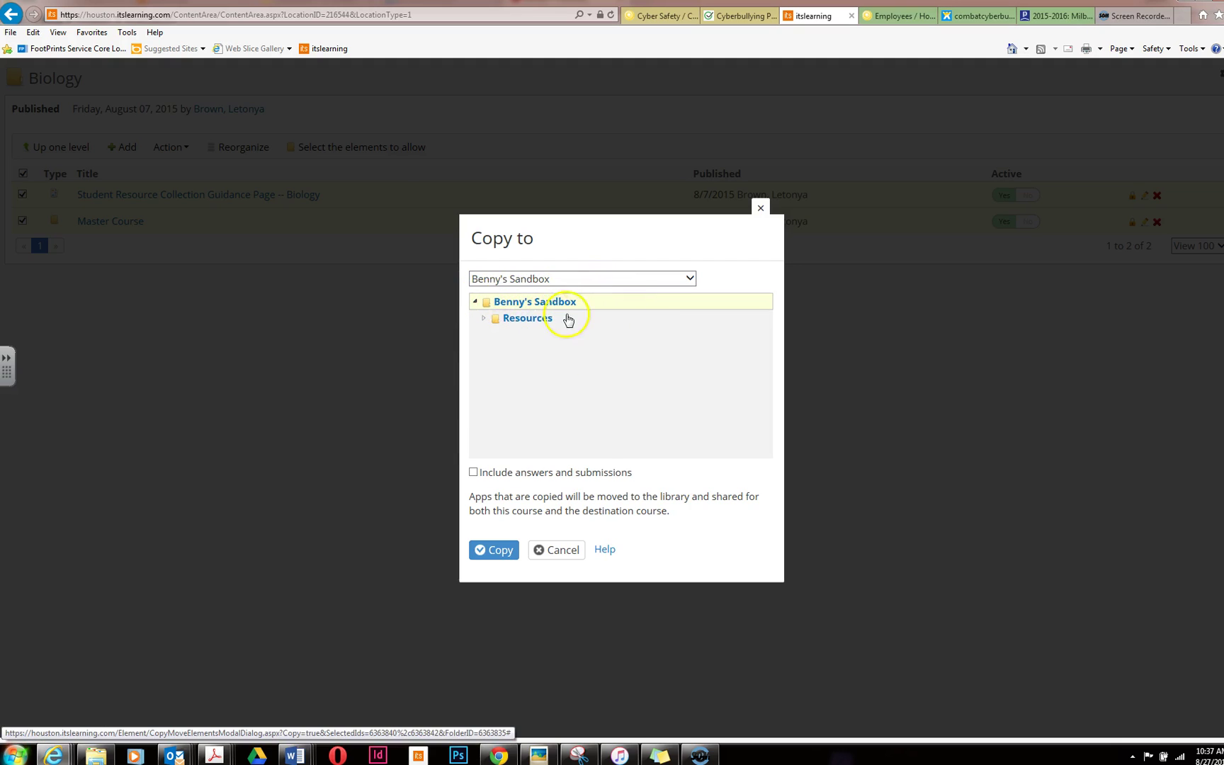
pyautogui.click(495, 550)
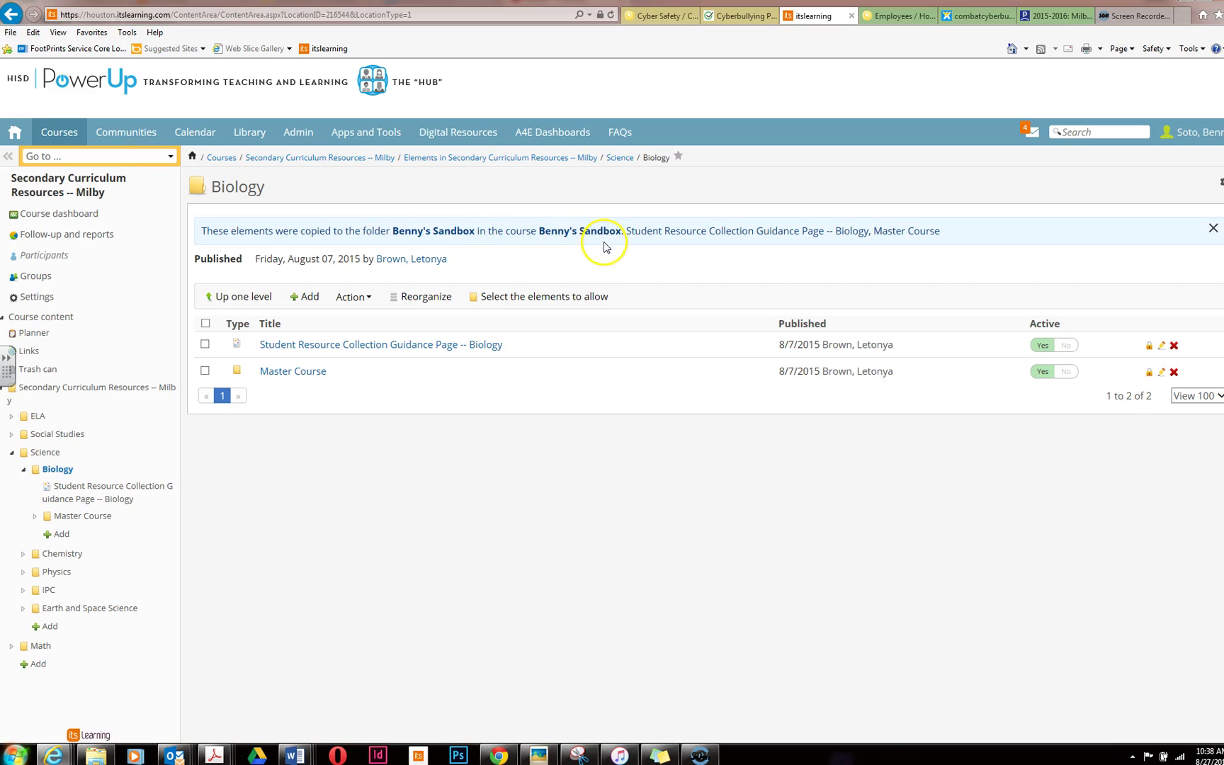
# - Open the account owner's sandbox course and add a top-level folder titled Biology Resources
pyautogui.click(50, 136)
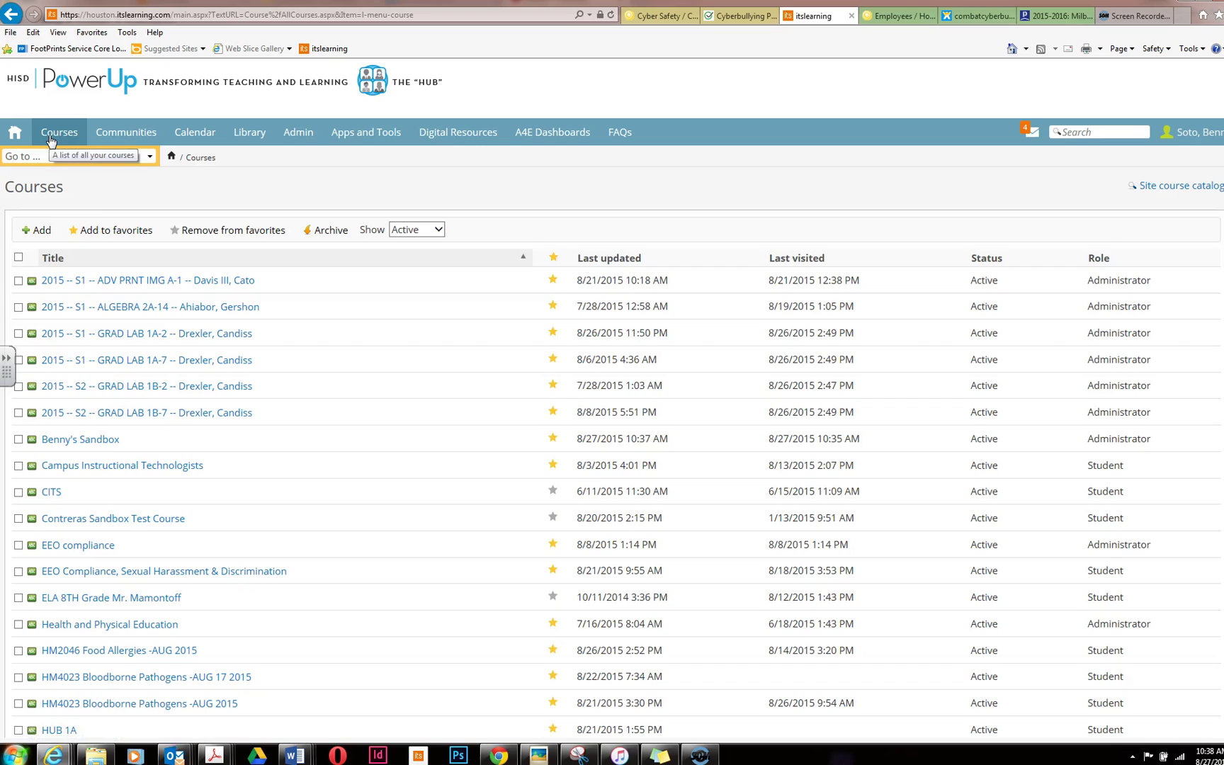
pyautogui.click(97, 439)
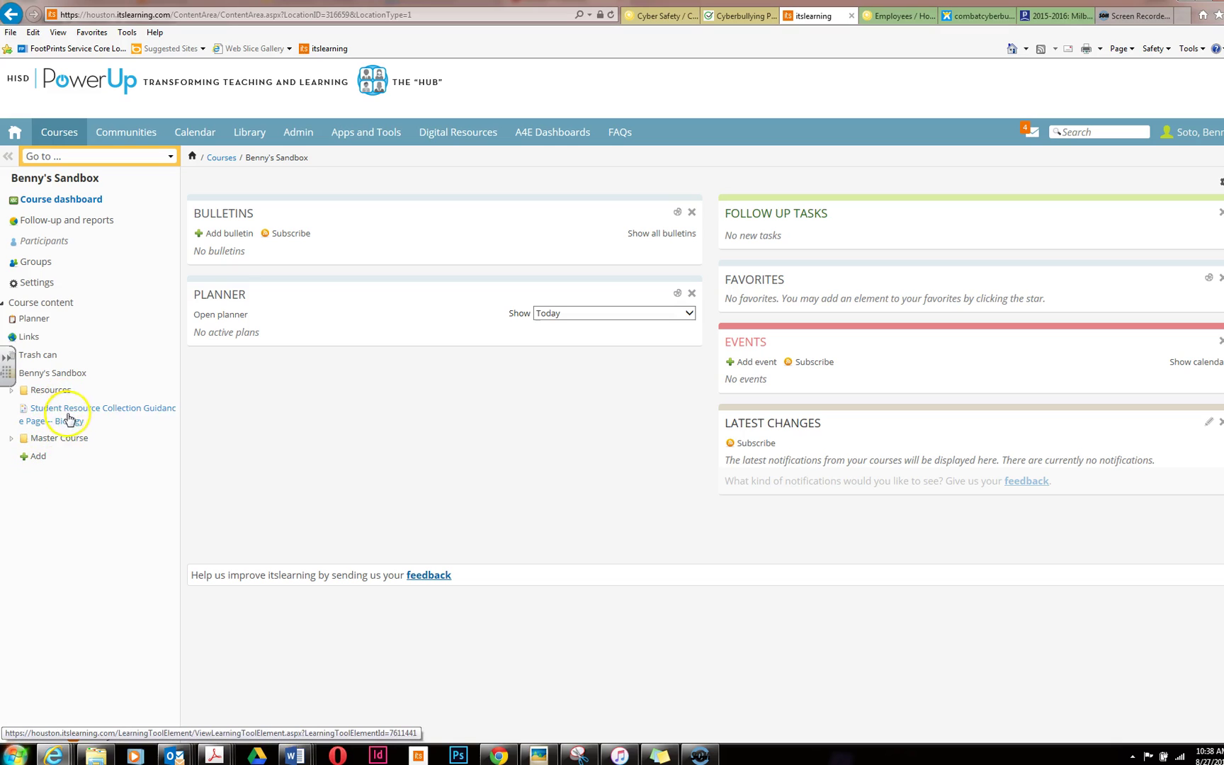
pyautogui.click(24, 459)
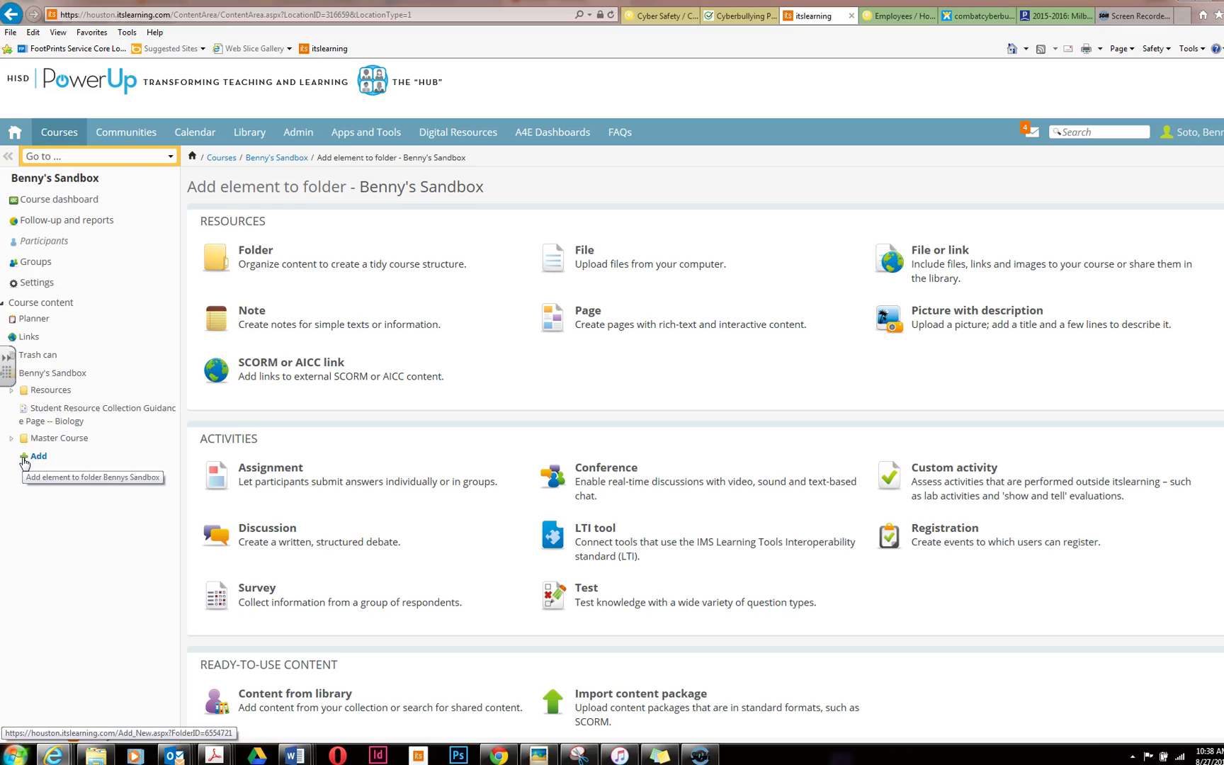
pyautogui.click(295, 268)
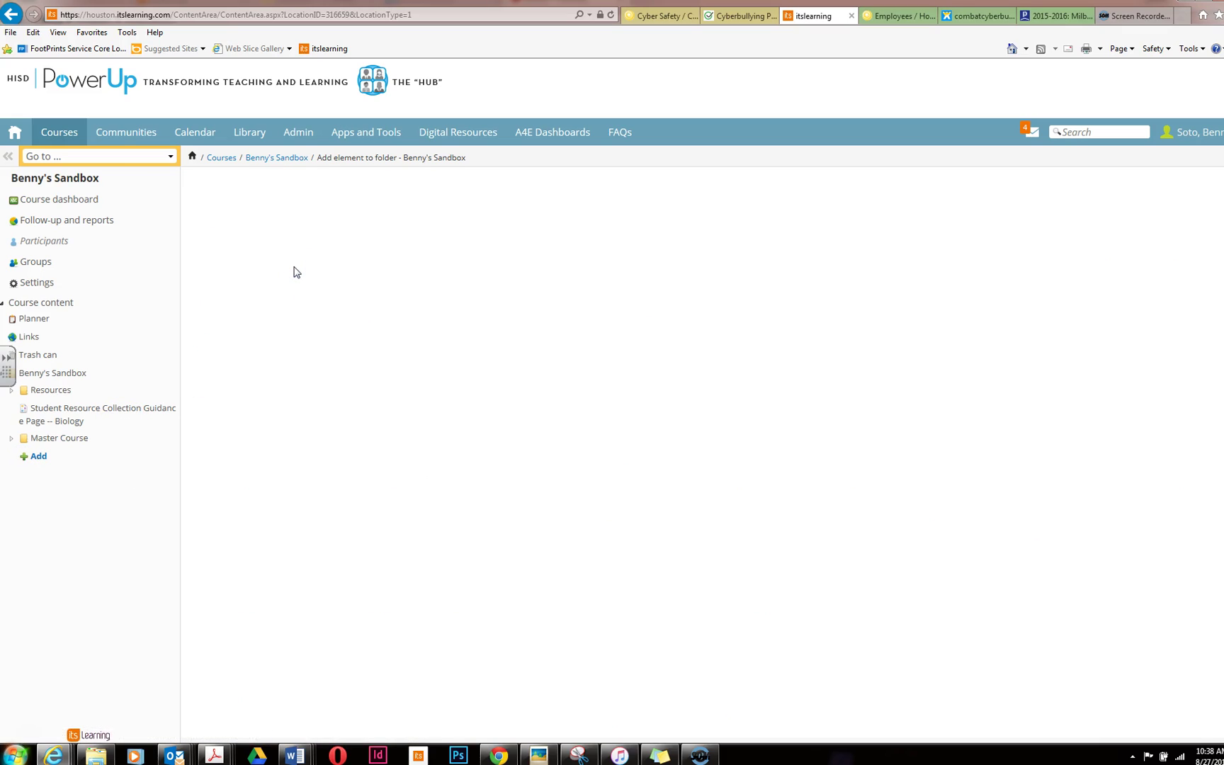
pyautogui.click(296, 237)
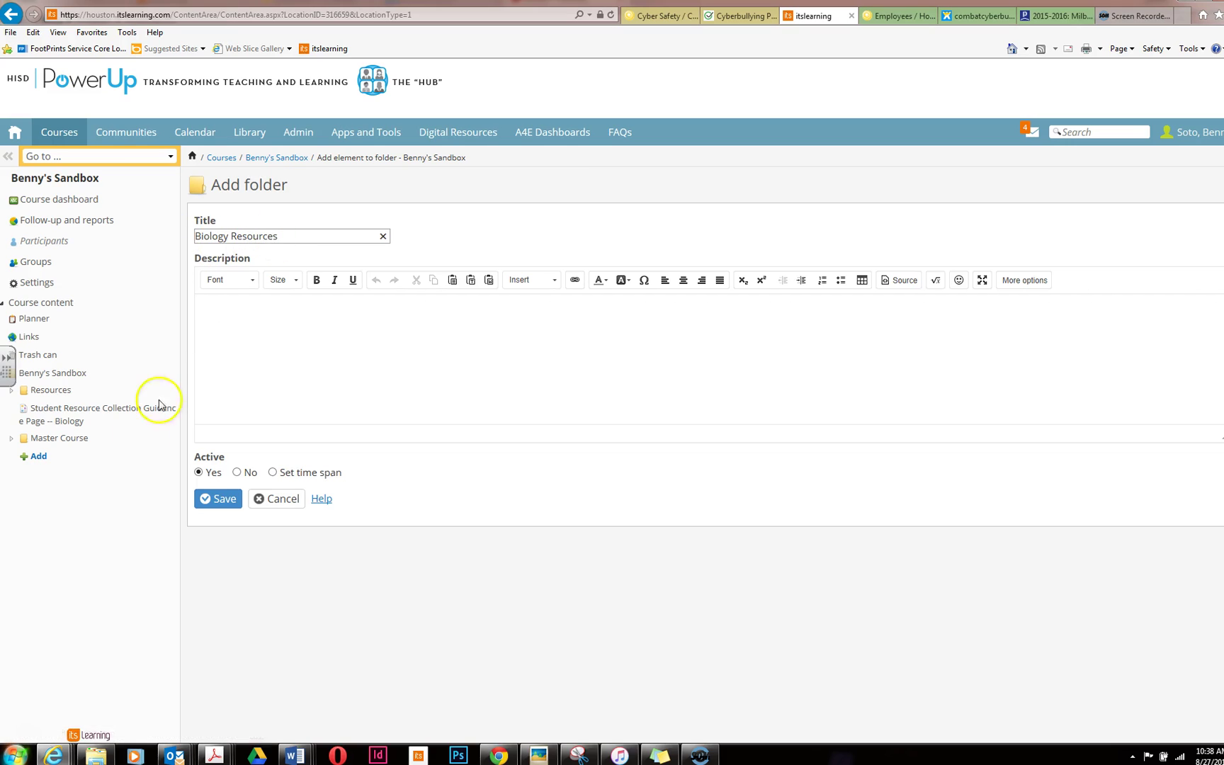
pyautogui.click(217, 503)
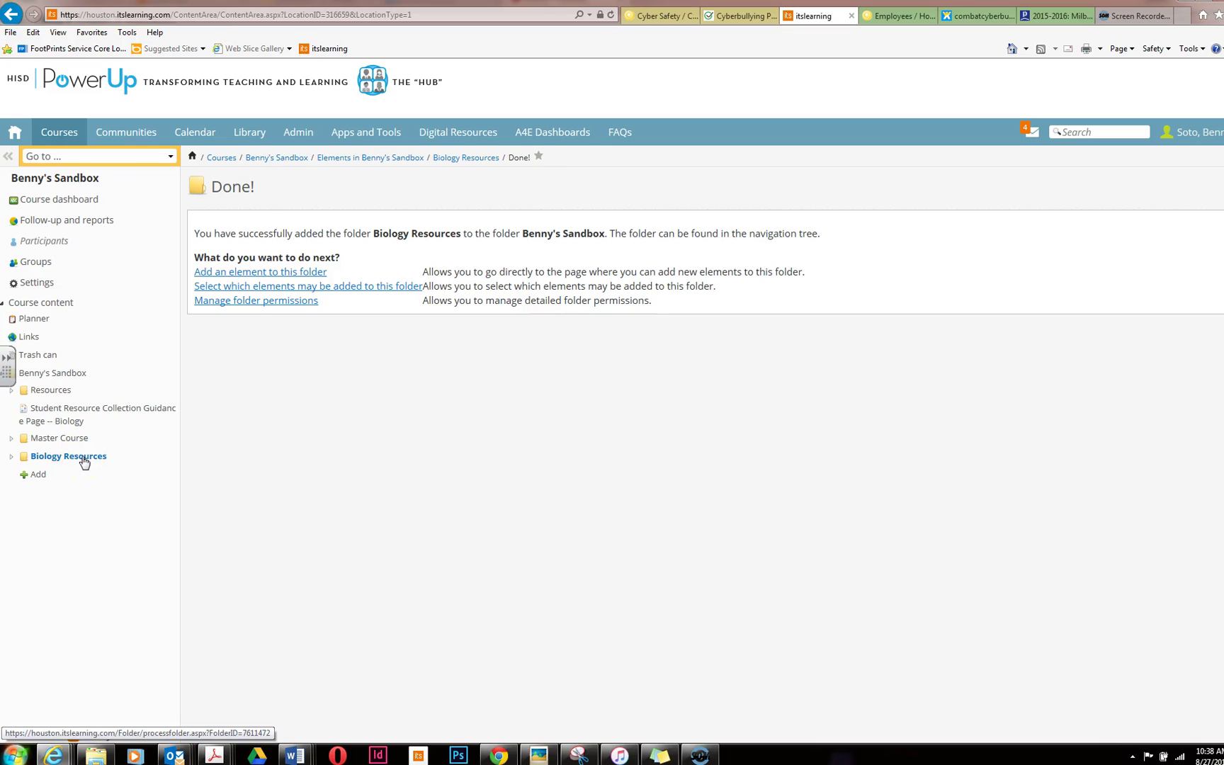
# - Move the Master Course folder and the Student Resource Collection Guidance Page -- Biology into the Biology Resources folder
pyautogui.moveTo(60, 437)
pyautogui.mouseDown()
pyautogui.moveTo(44, 441)
pyautogui.moveTo(46, 458)
pyautogui.mouseUp()
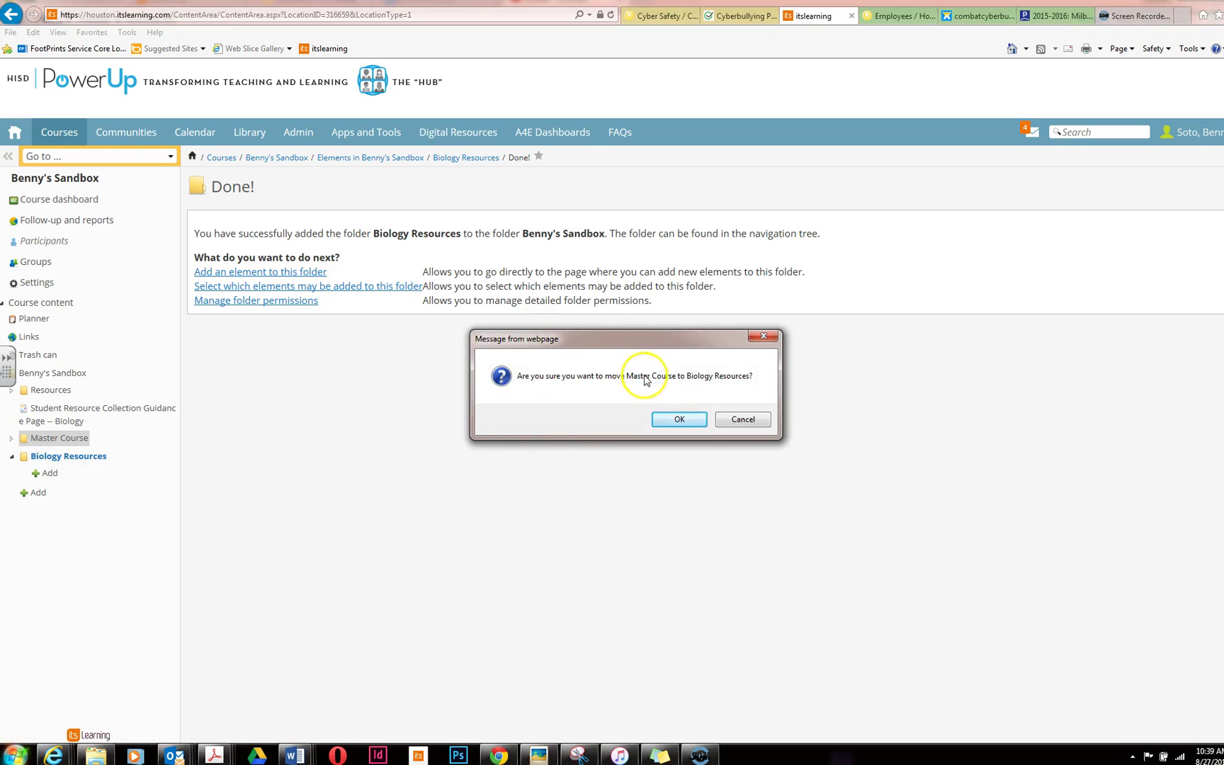
pyautogui.click(682, 421)
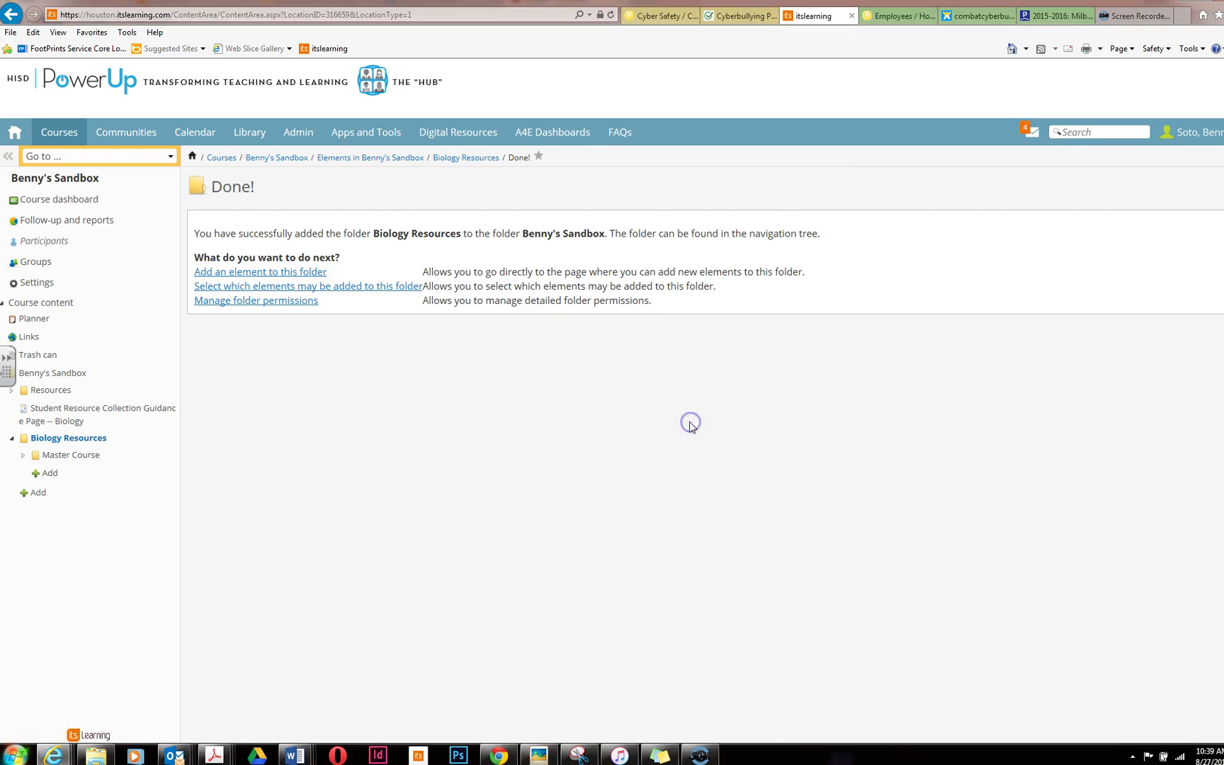
pyautogui.moveTo(89, 414); pyautogui.dragTo(34, 439)
pyautogui.click(684, 418)
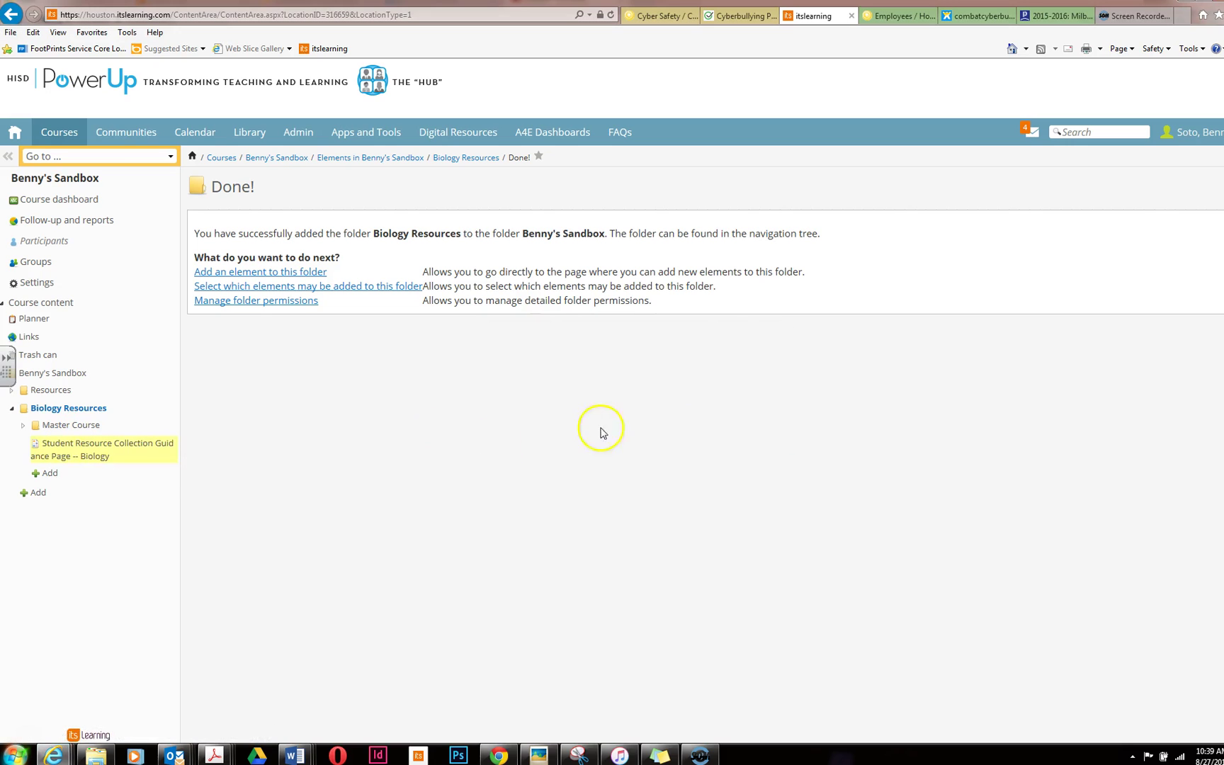
# - Expand and collapse the Biology Resources and Resources folders in the course tree to check their contents
pyautogui.click(11, 409)
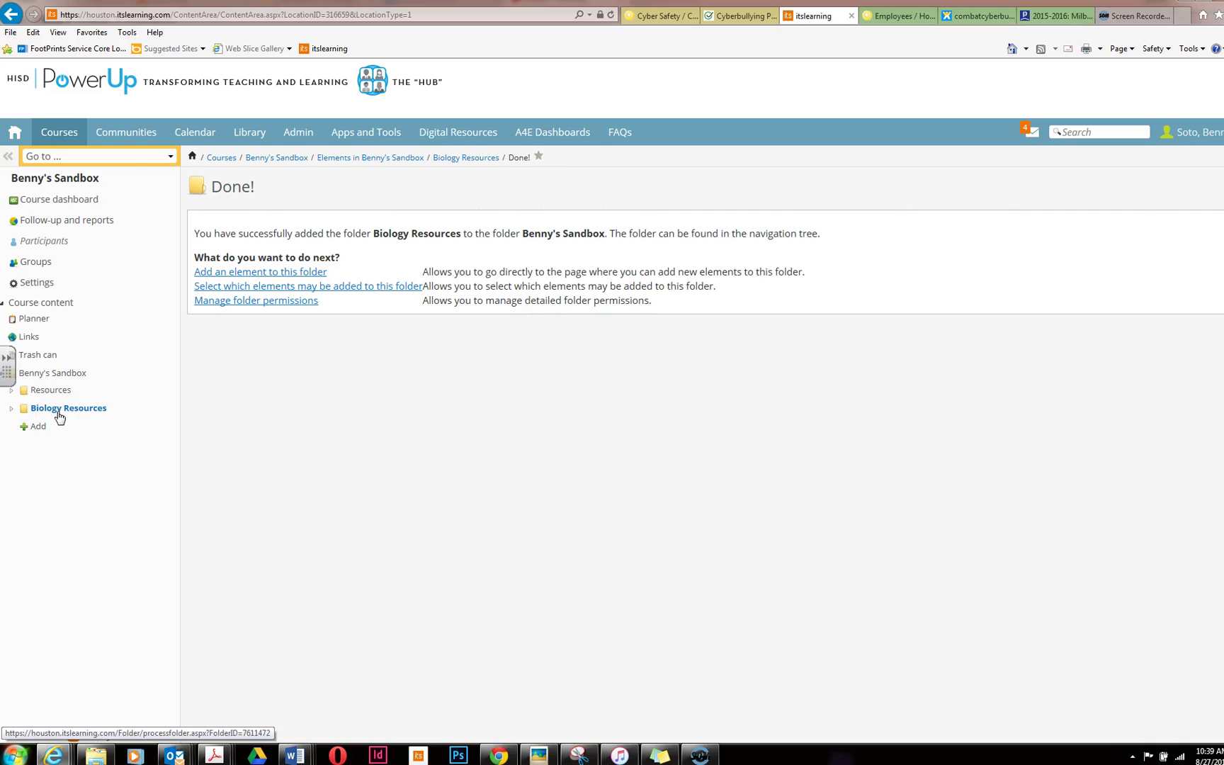
pyautogui.click(12, 409)
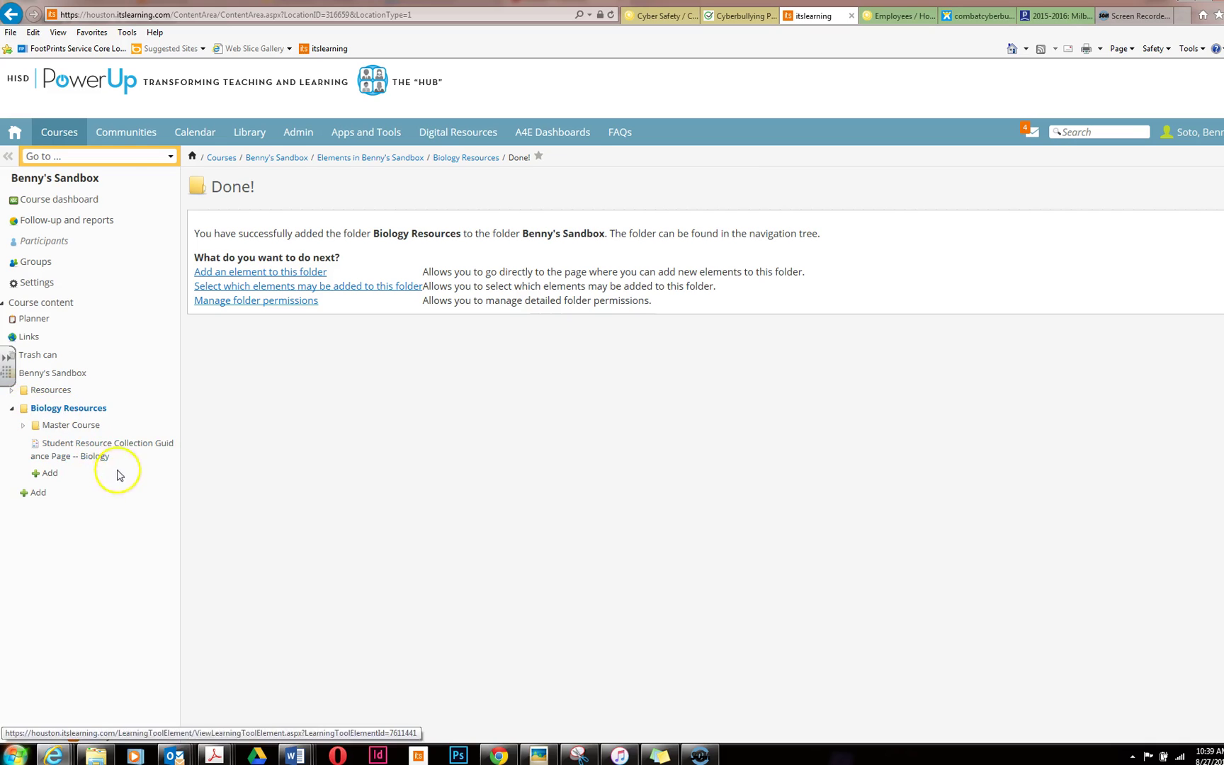
pyautogui.click(12, 410)
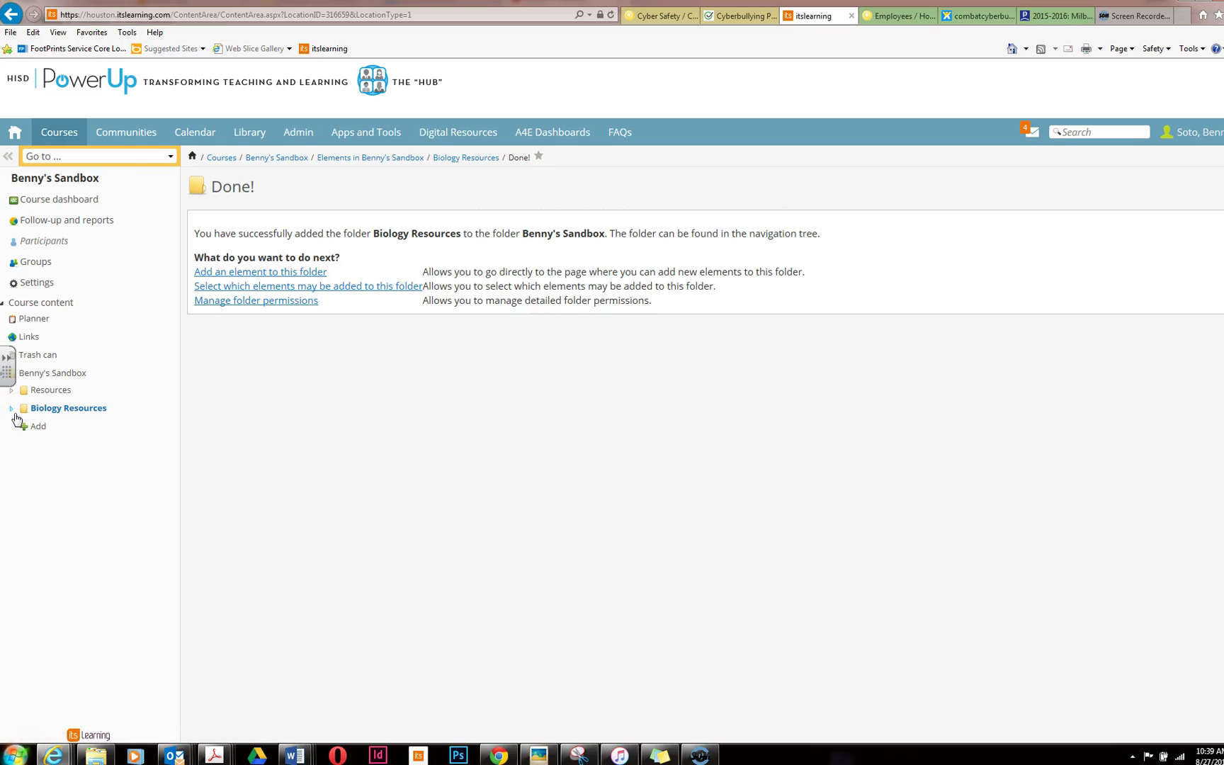
pyautogui.click(11, 391)
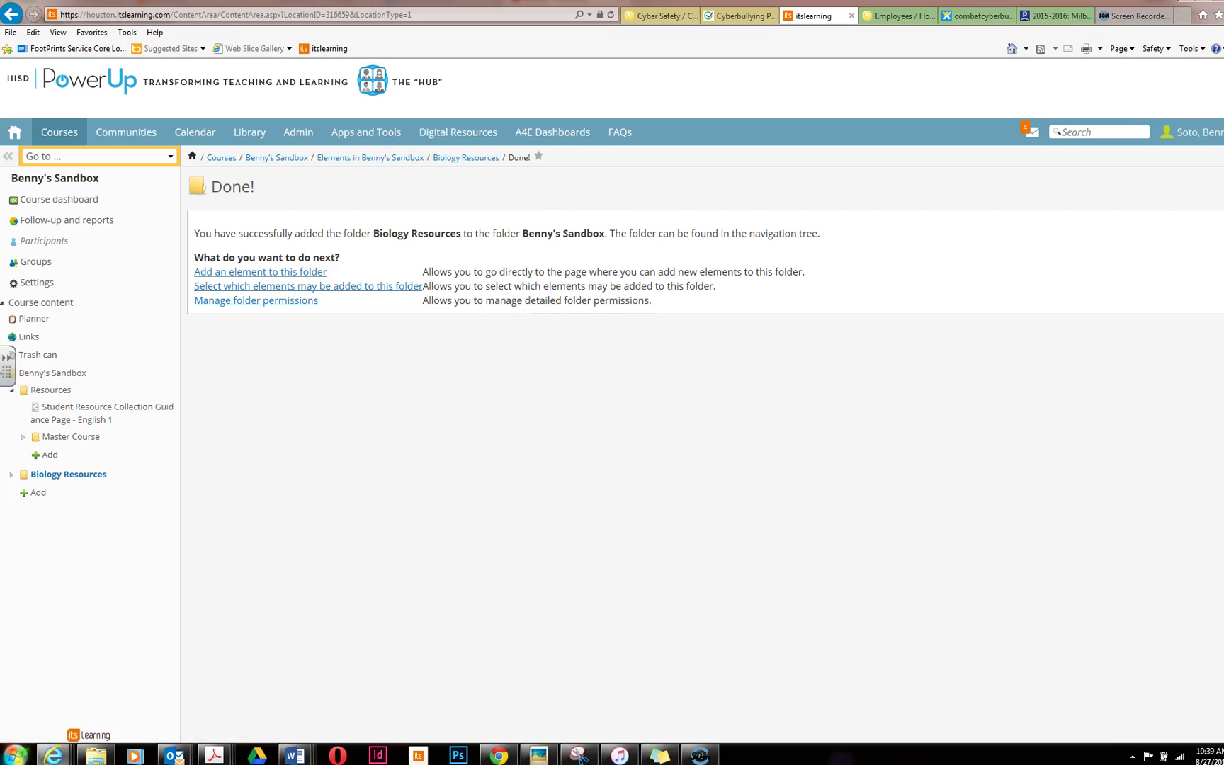
pyautogui.click(11, 391)
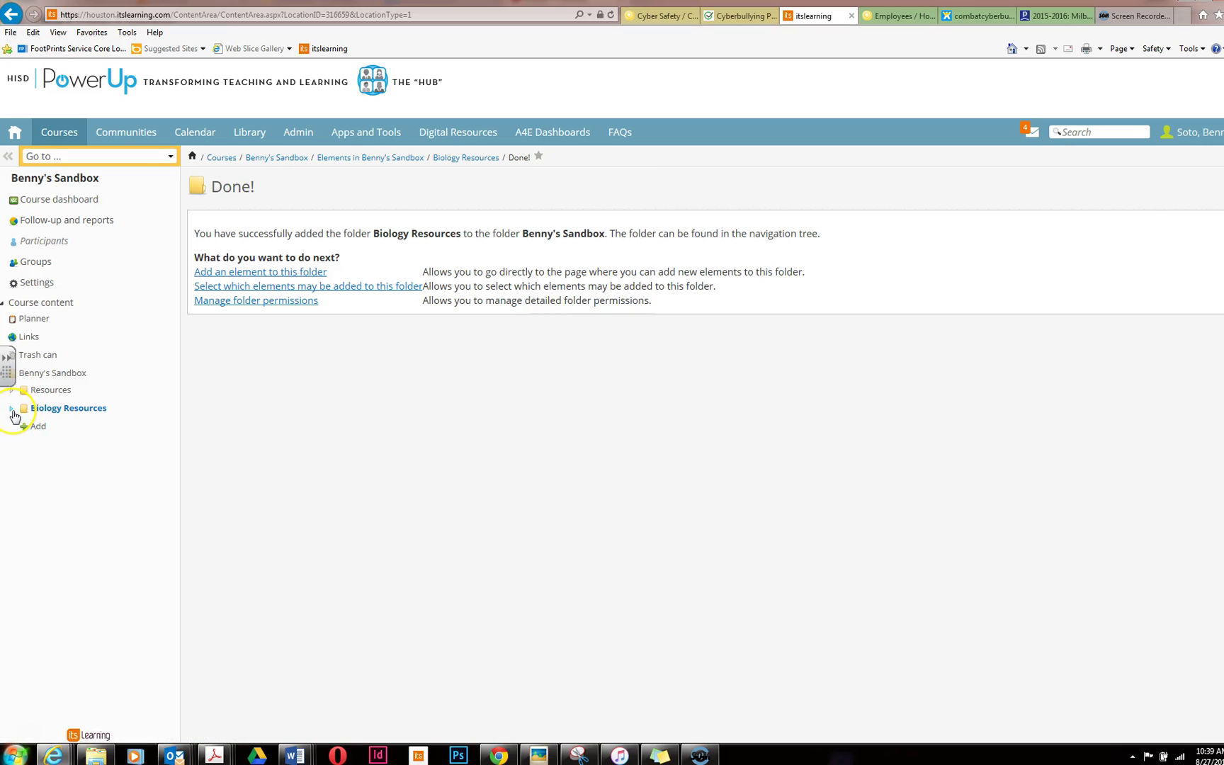
pyautogui.click(12, 410)
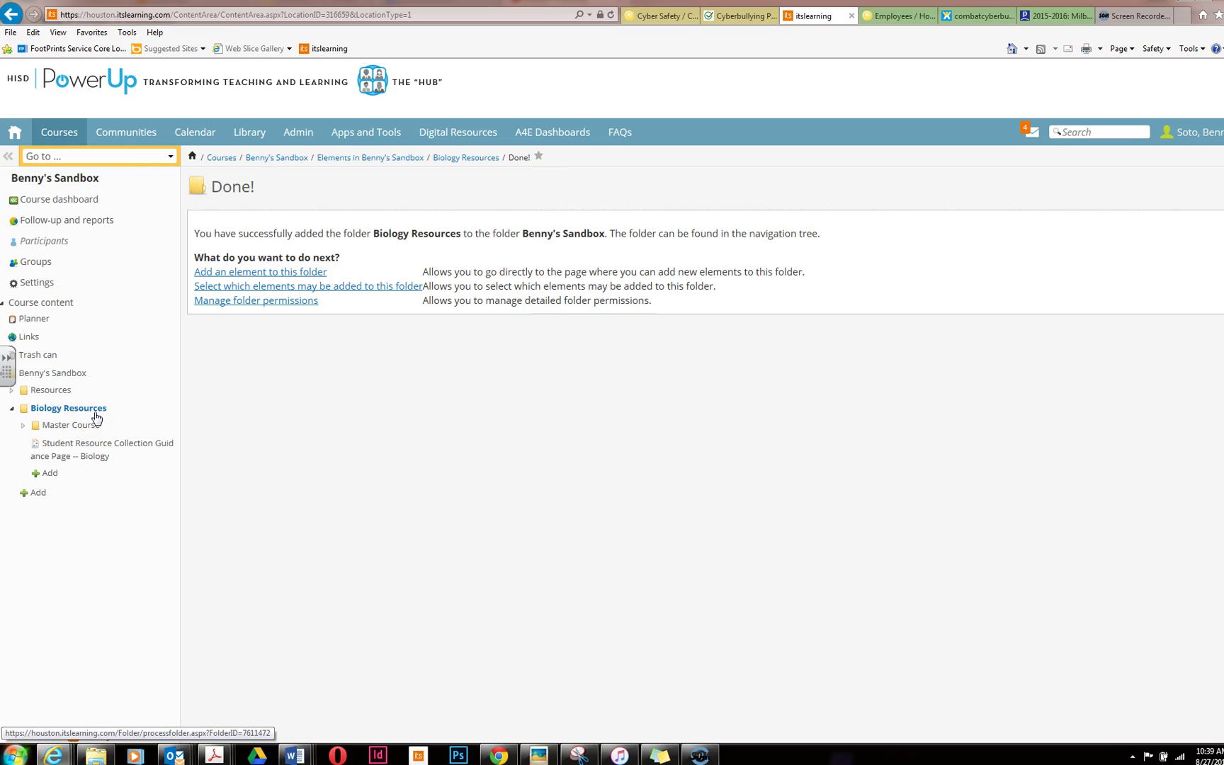
pyautogui.click(11, 410)
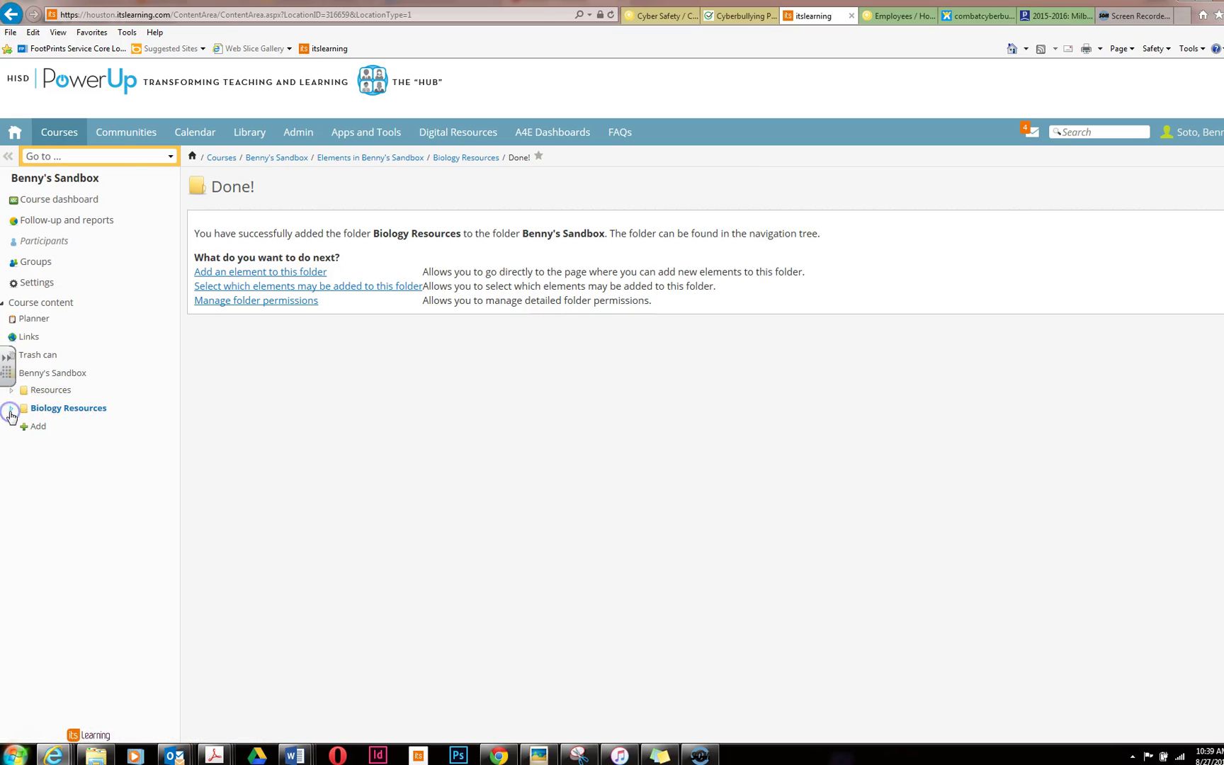